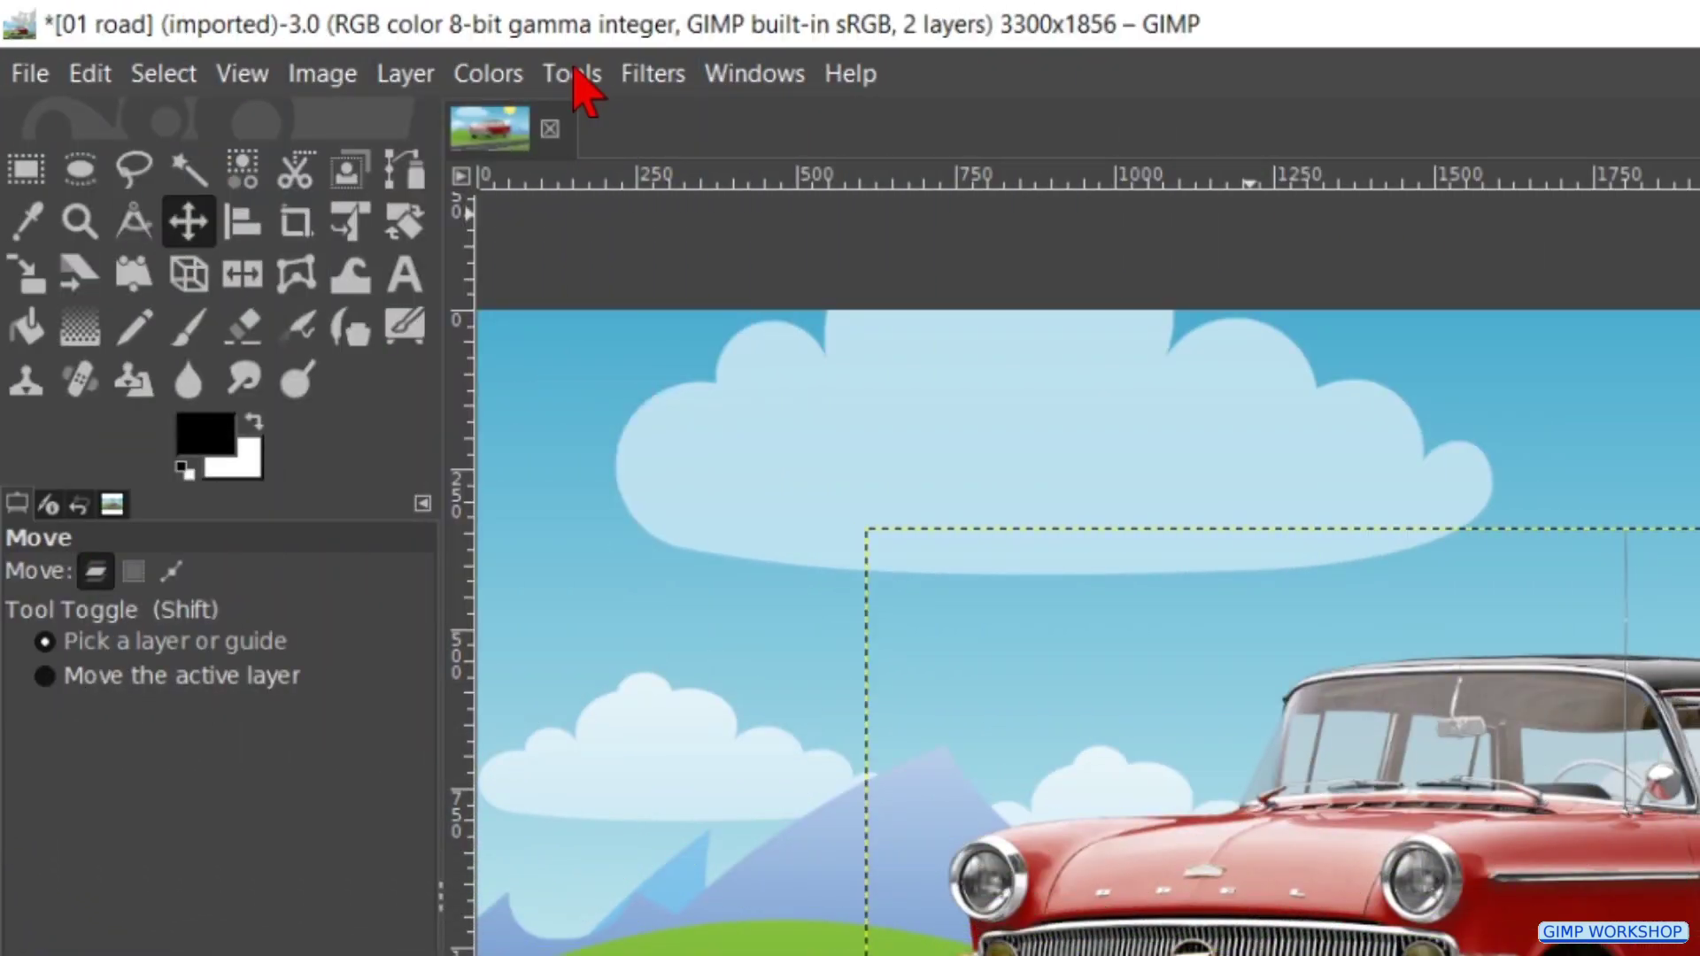
Step: Find Unified Transform under Tools > Transform Tools, then select it from the toolbox (Shift+T)
{"action": "left_click", "coordinate": [572, 74]}
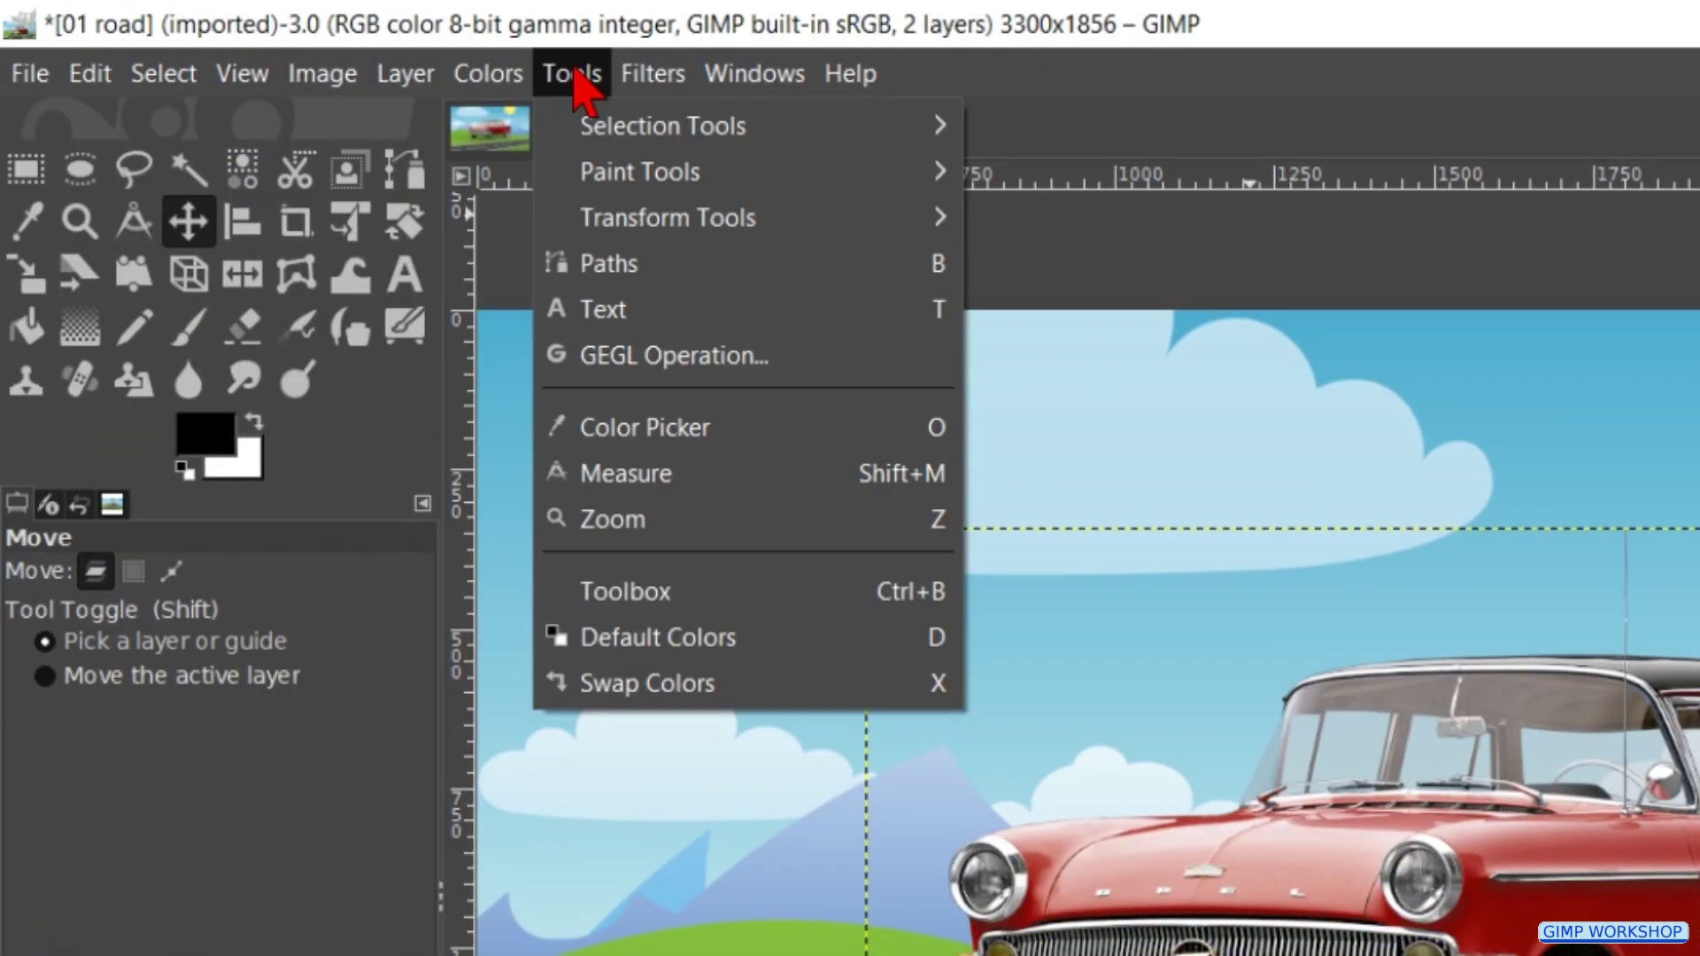
{"action": "mouse_move", "coordinate": [860, 223]}
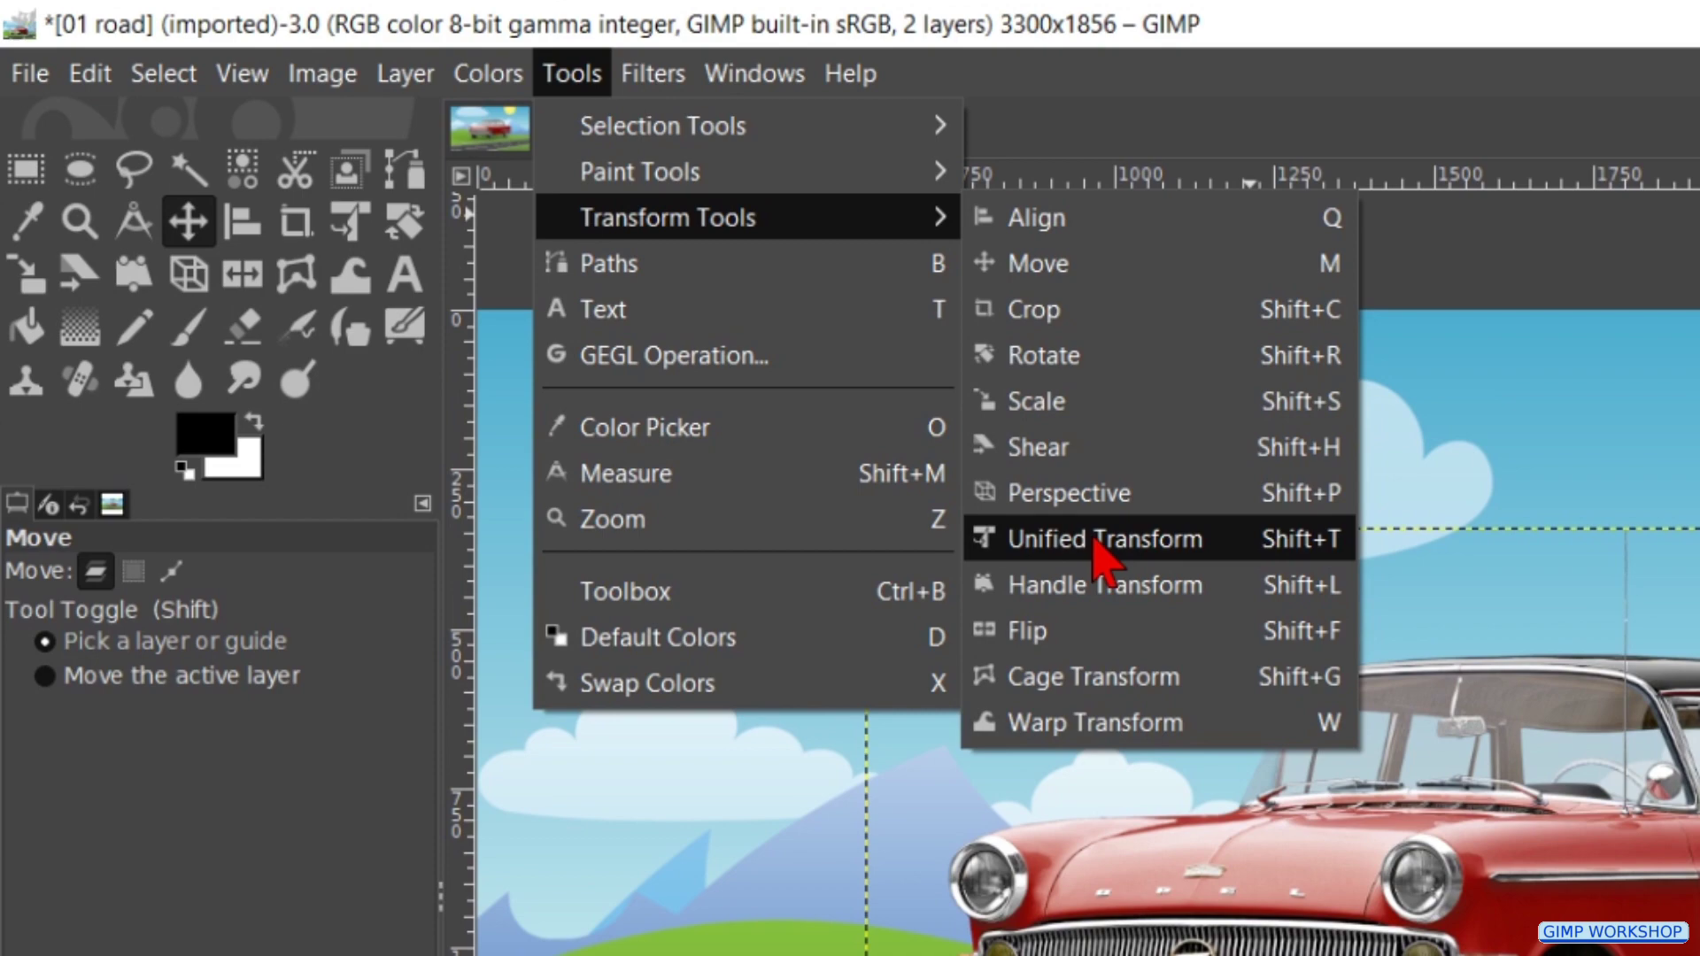
{"action": "left_click", "coordinate": [323, 798]}
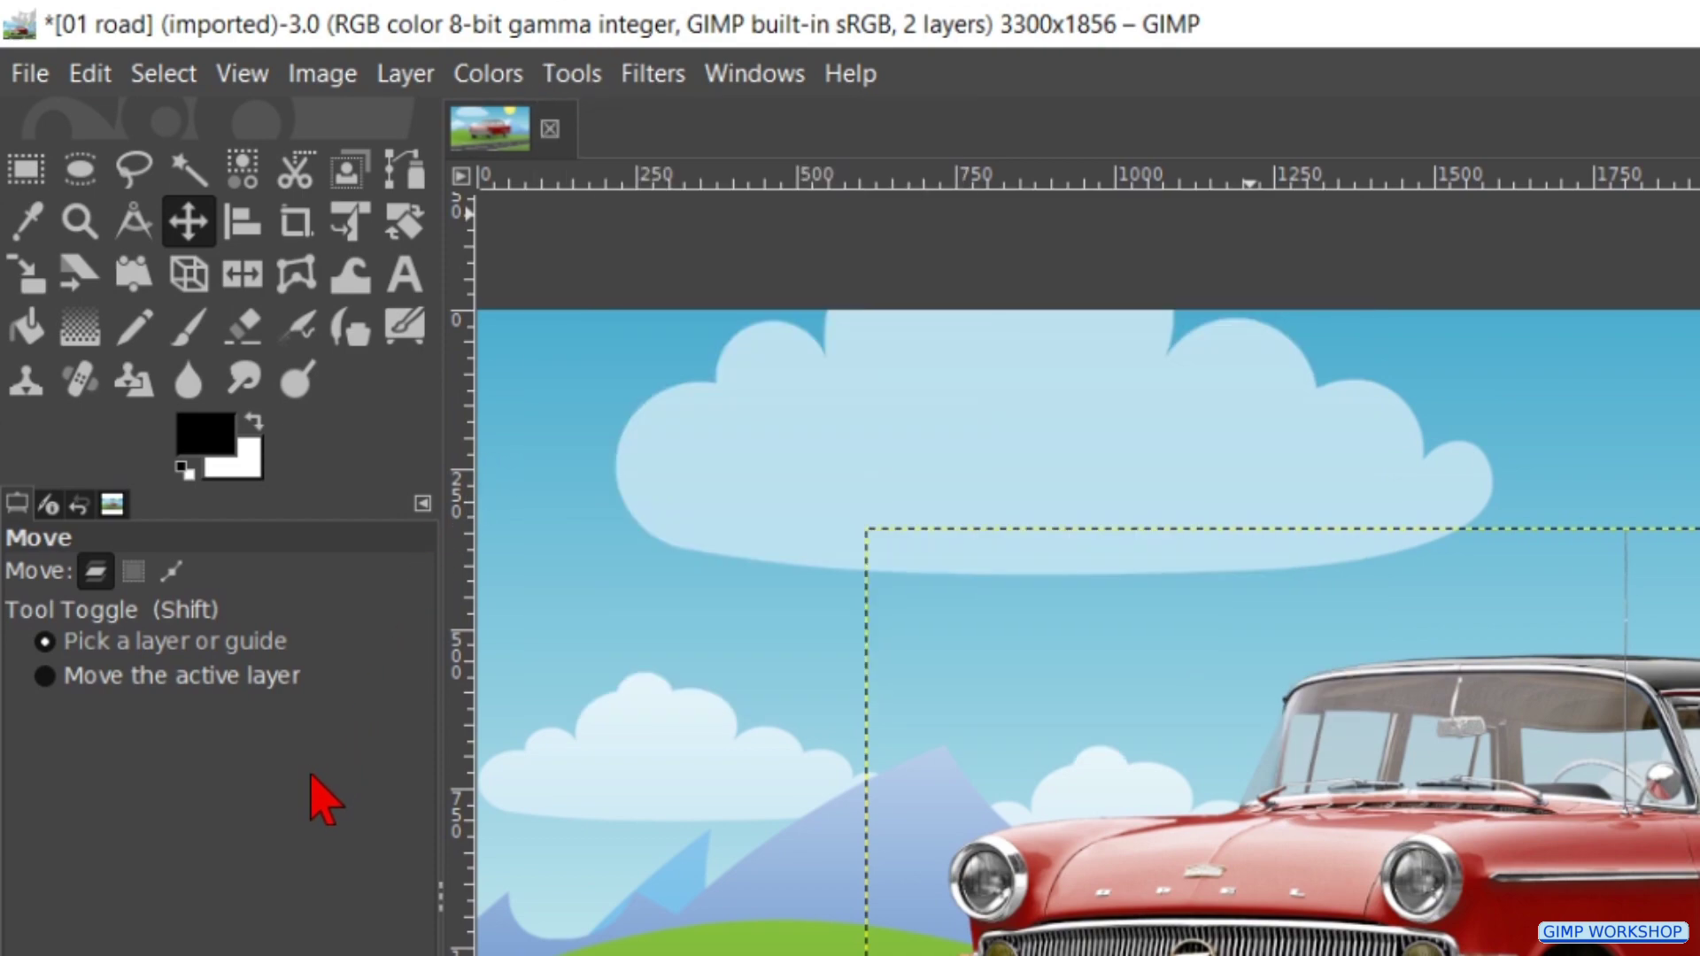
{"action": "left_click", "coordinate": [358, 220]}
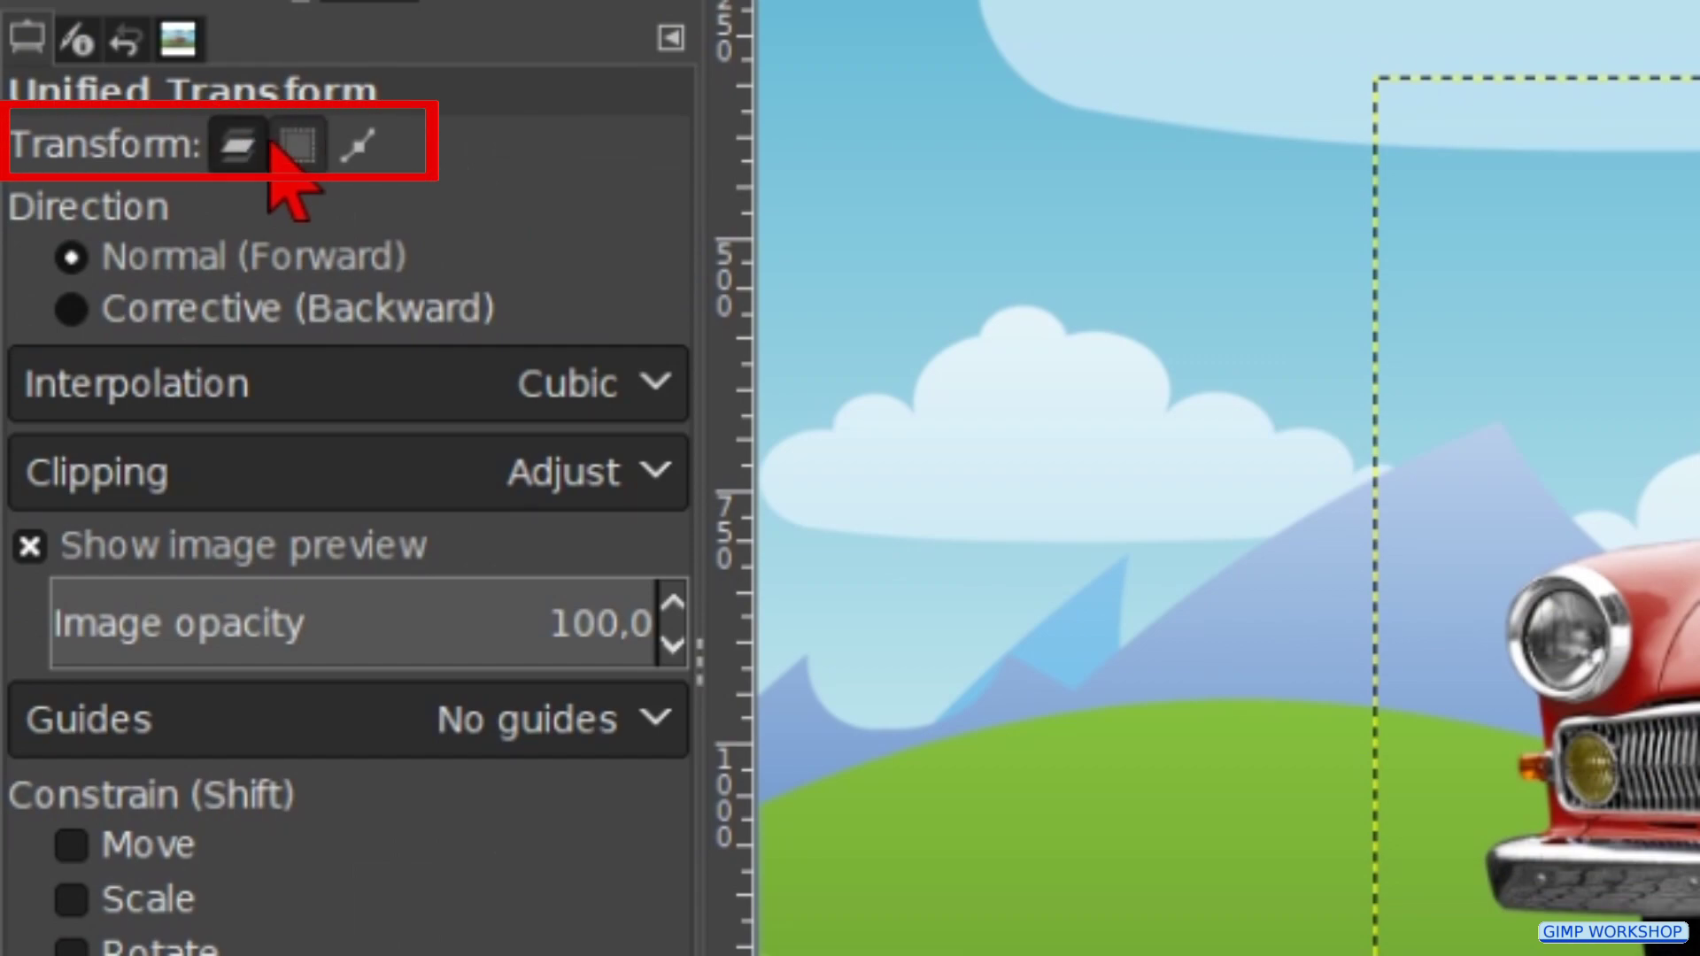
{"action": "left_click", "coordinate": [271, 146]}
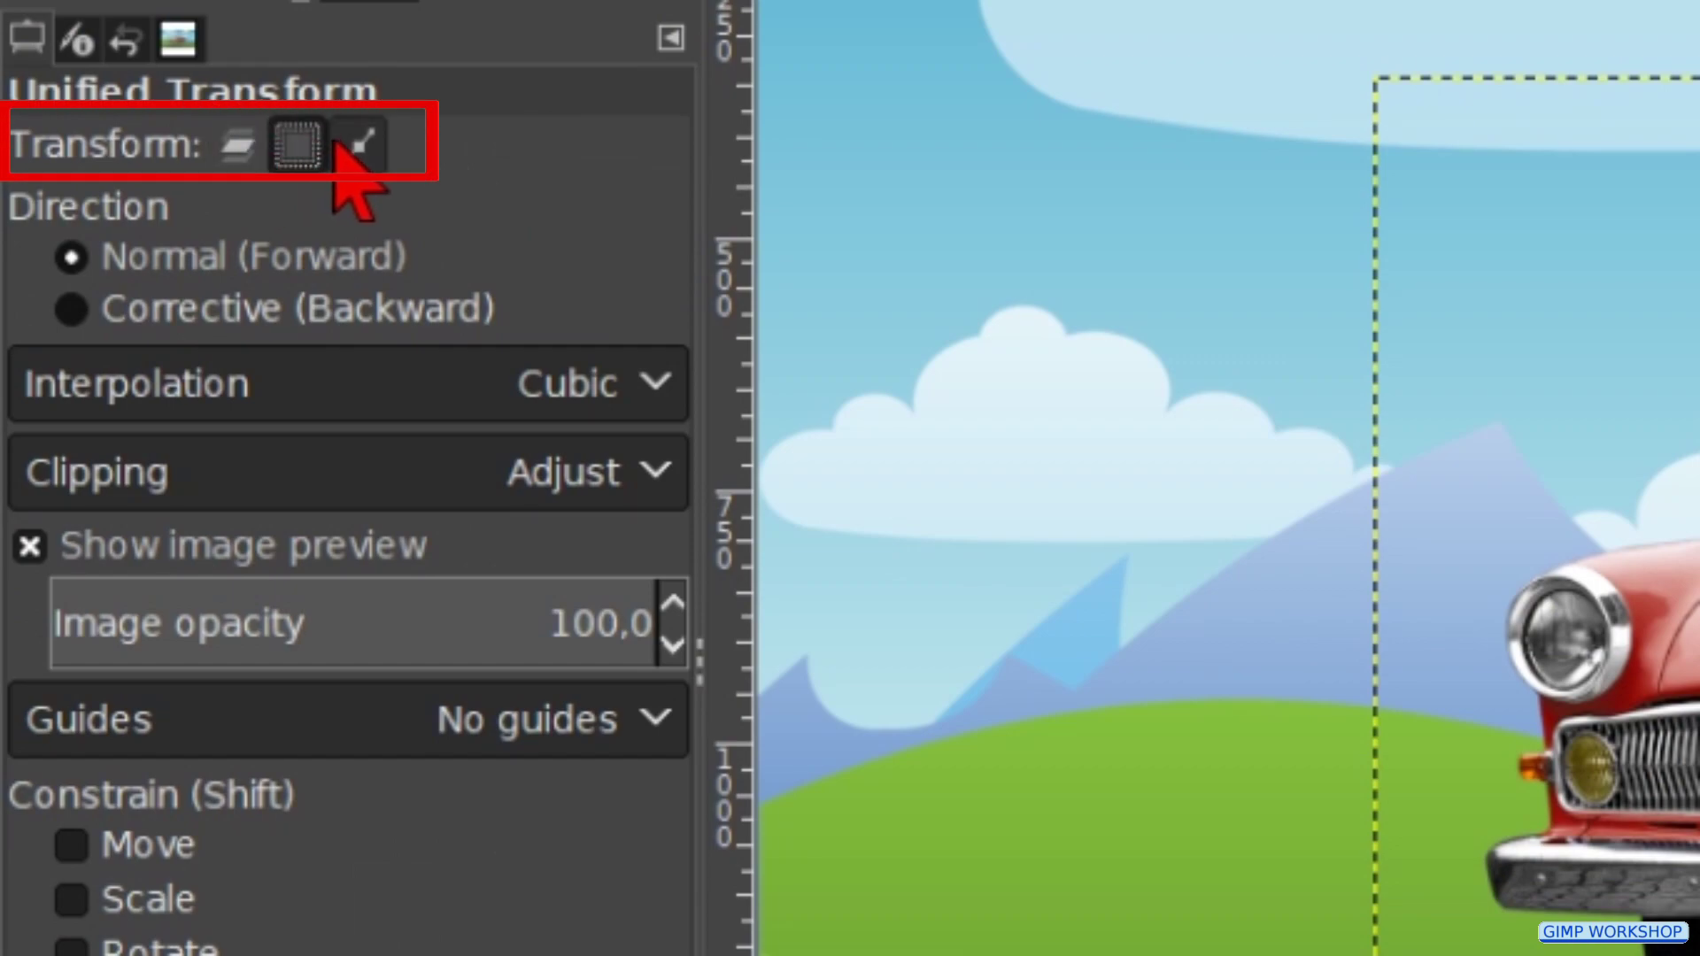
{"action": "left_click", "coordinate": [337, 149]}
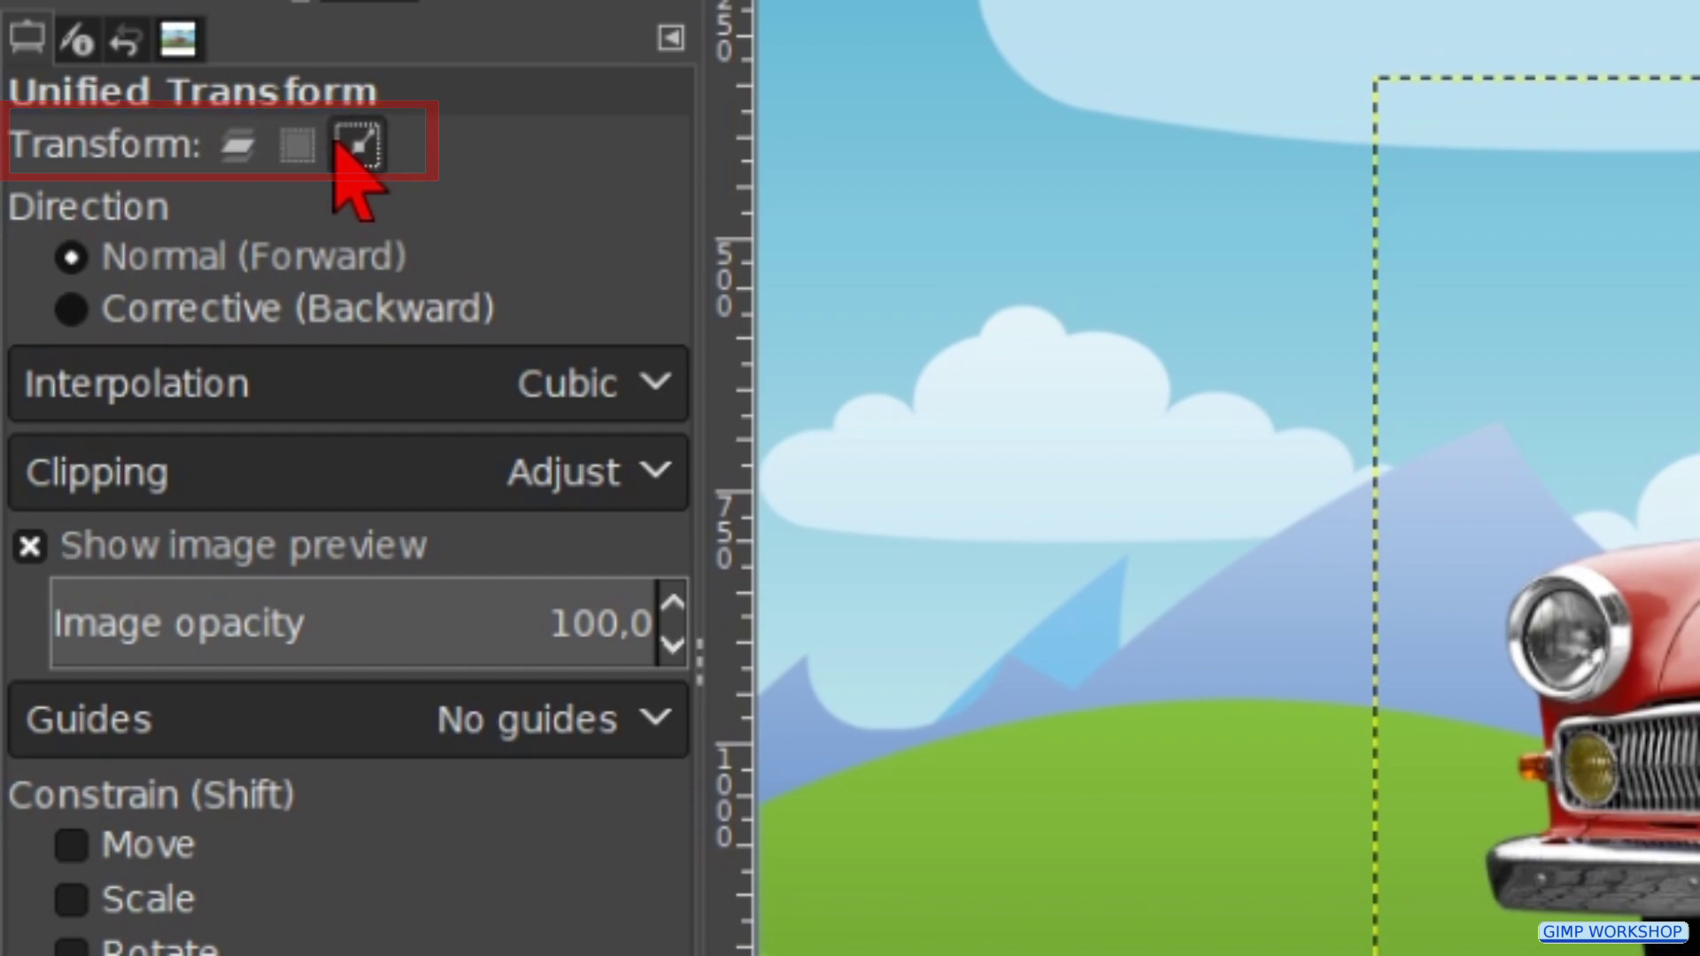
{"action": "left_click", "coordinate": [237, 144]}
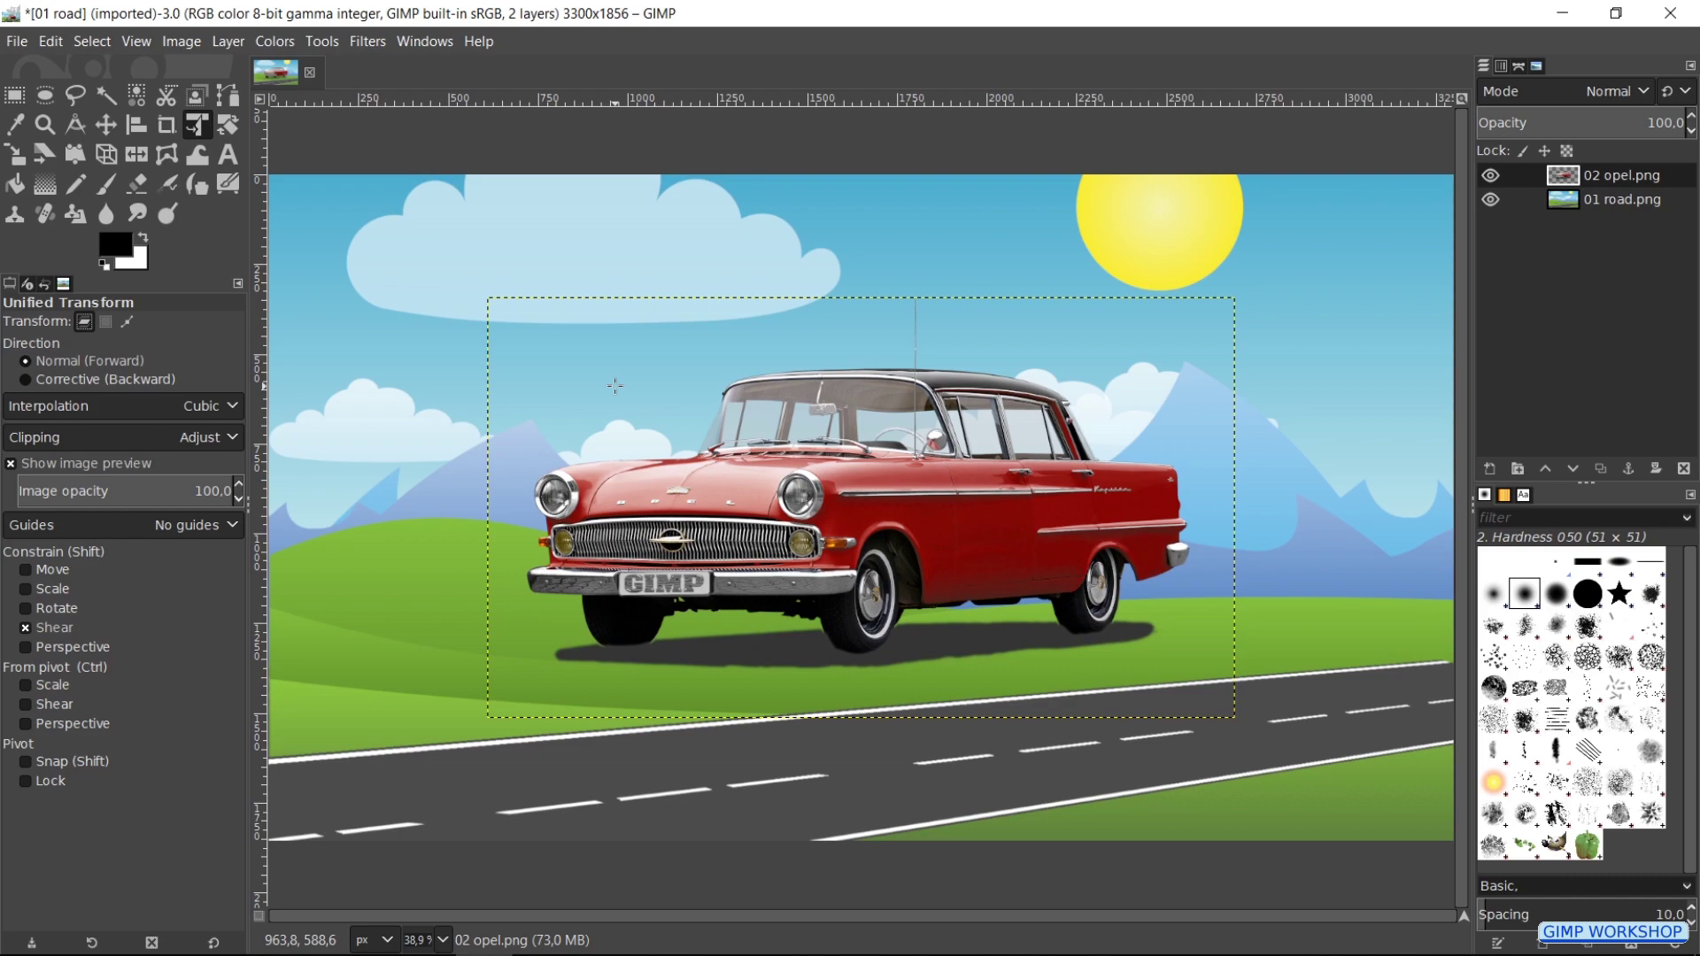
Step: Start transforming the car layer, raise preview opacity, try Rule of fifths guides, then set No guides
{"action": "left_click", "coordinate": [615, 386]}
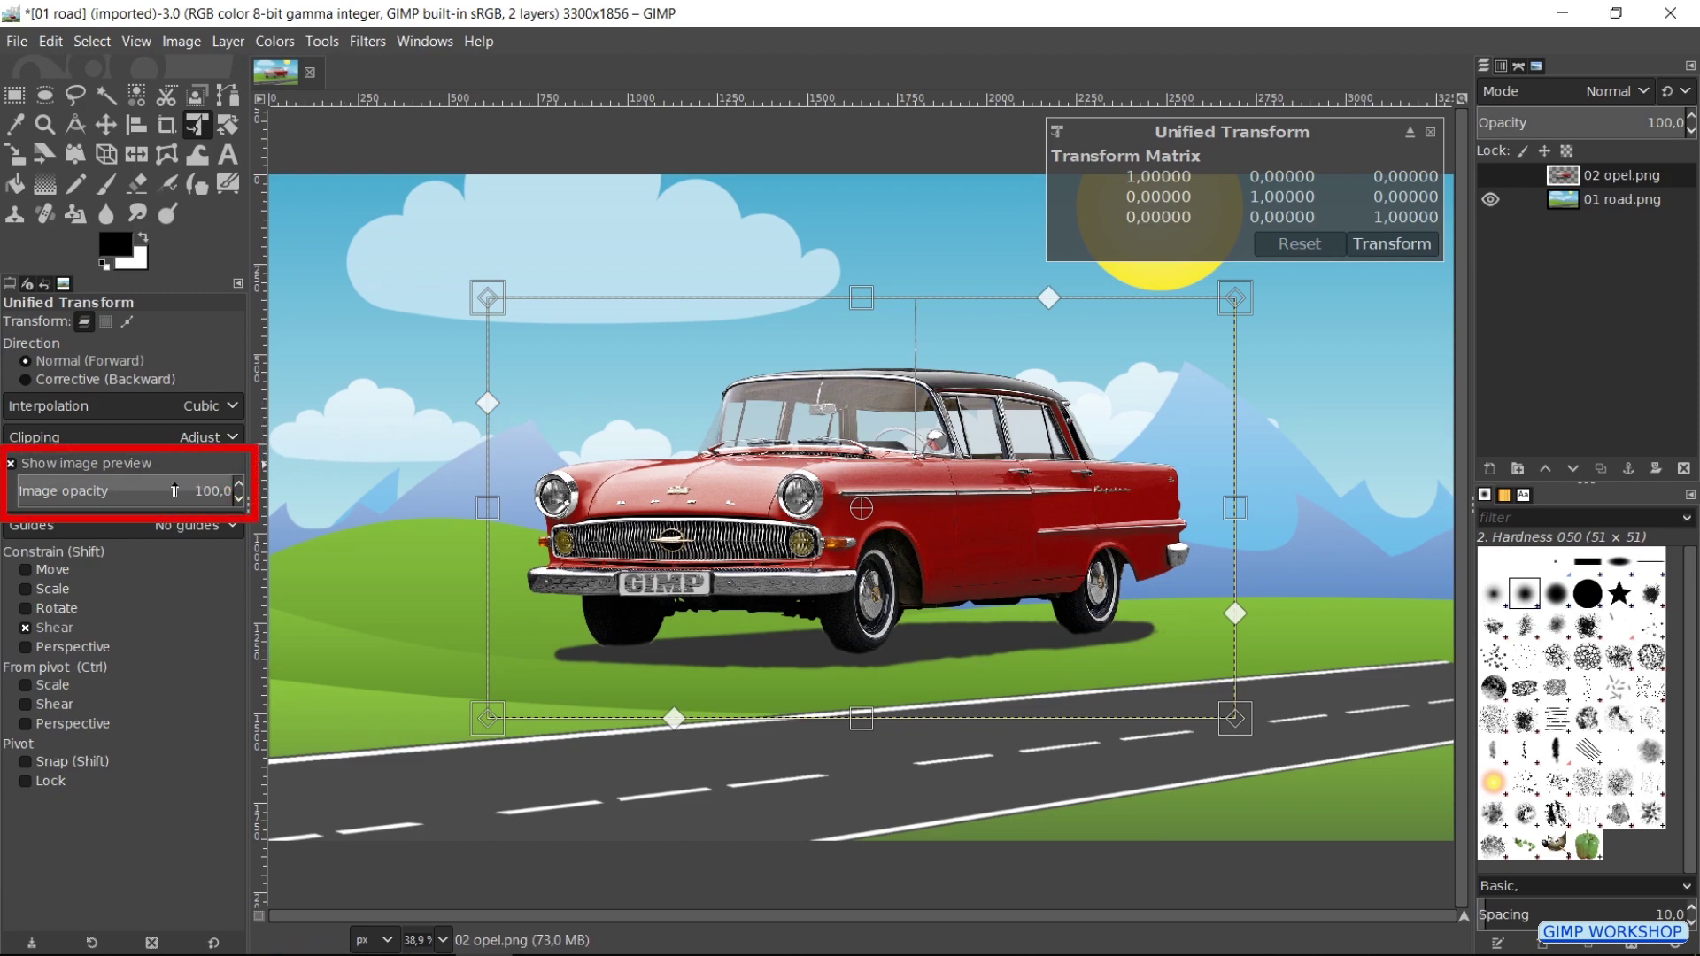
{"action": "mouse_move", "coordinate": [174, 491]}
{"action": "left_mouse_down"}
{"action": "mouse_move", "coordinate": [89, 492]}
{"action": "mouse_move", "coordinate": [266, 496]}
{"action": "left_mouse_up"}
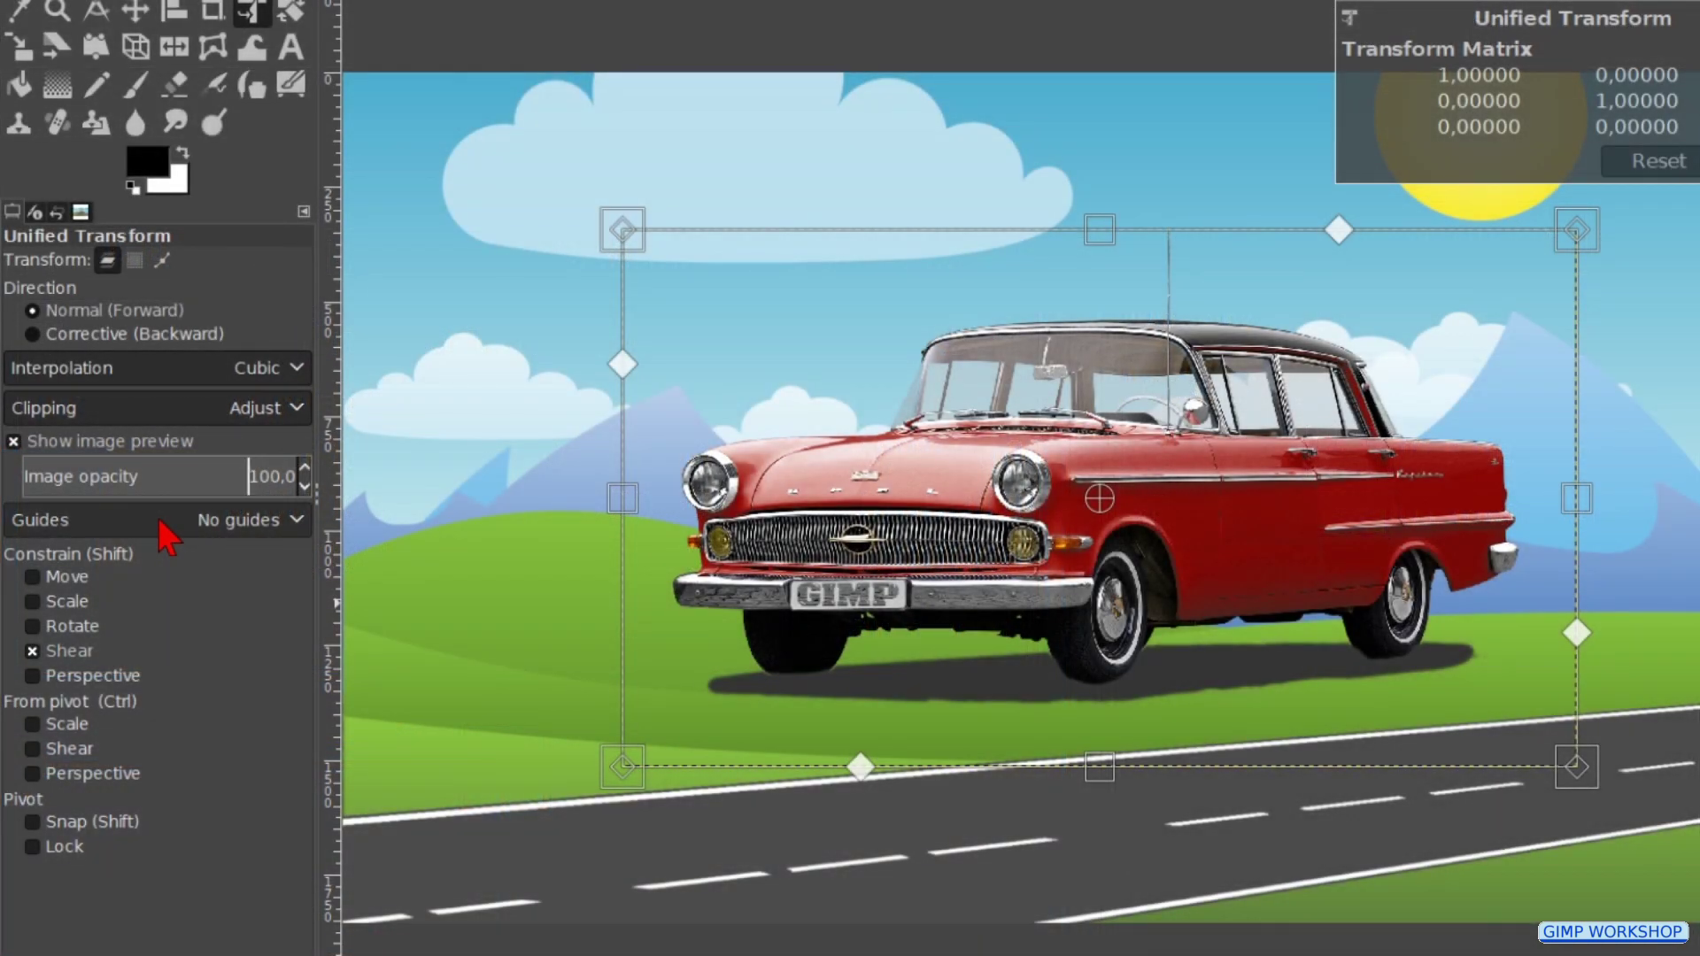
{"action": "left_click", "coordinate": [159, 521]}
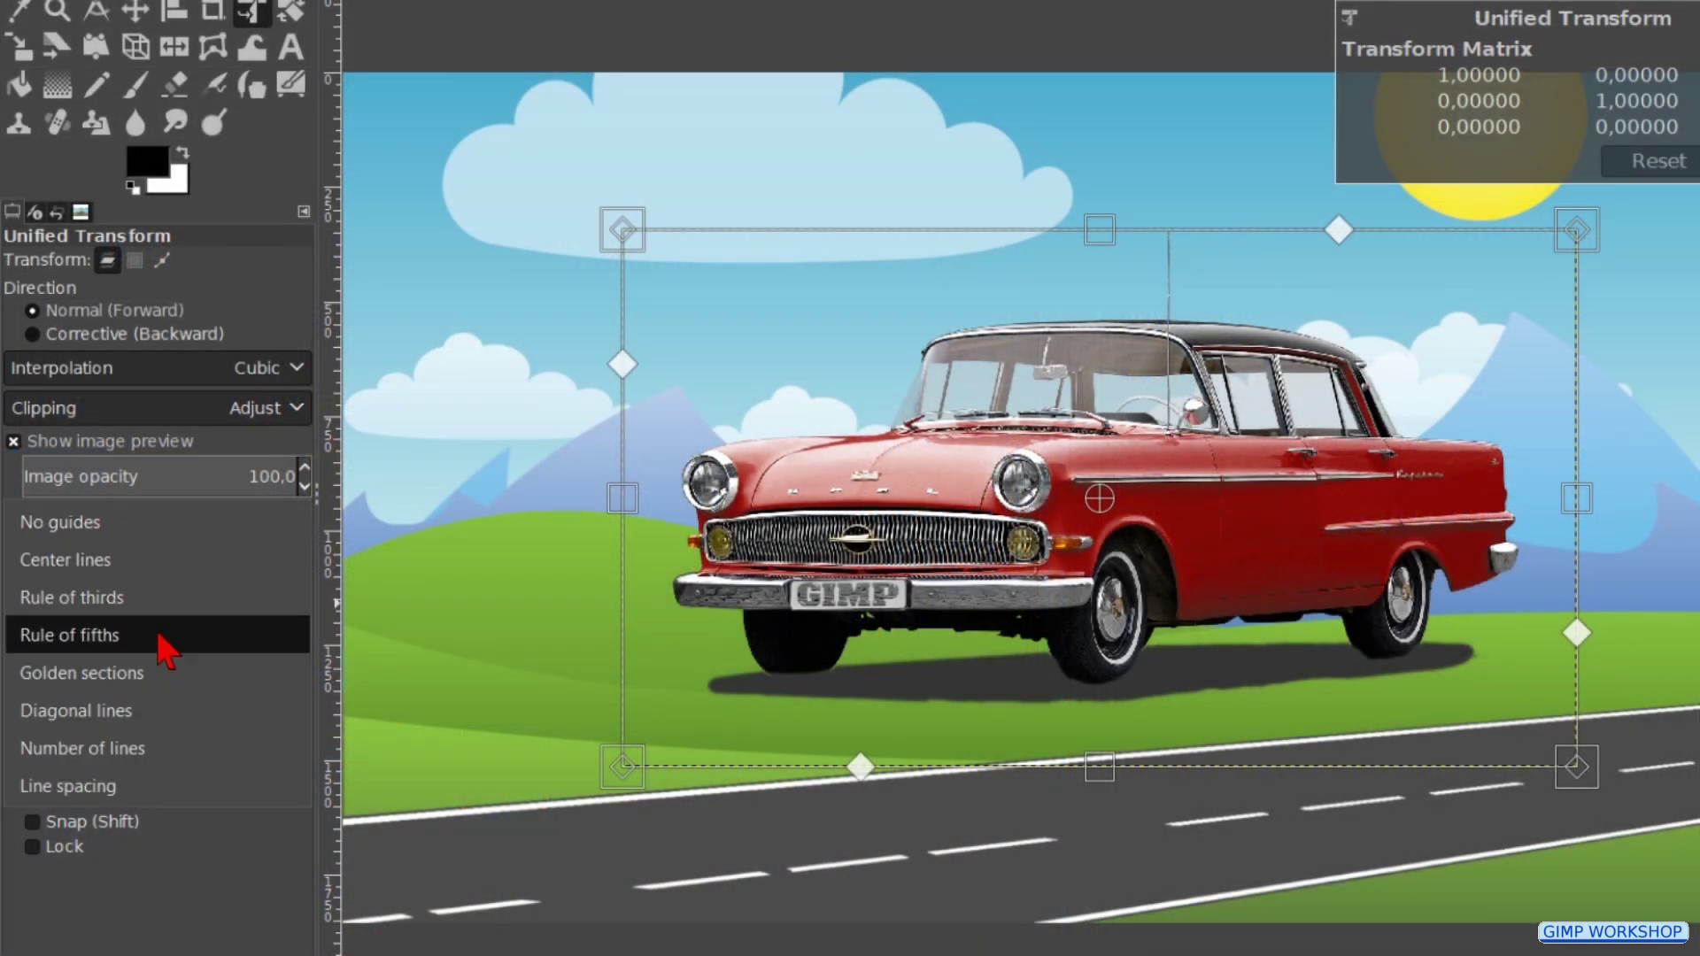
{"action": "left_click", "coordinate": [160, 633]}
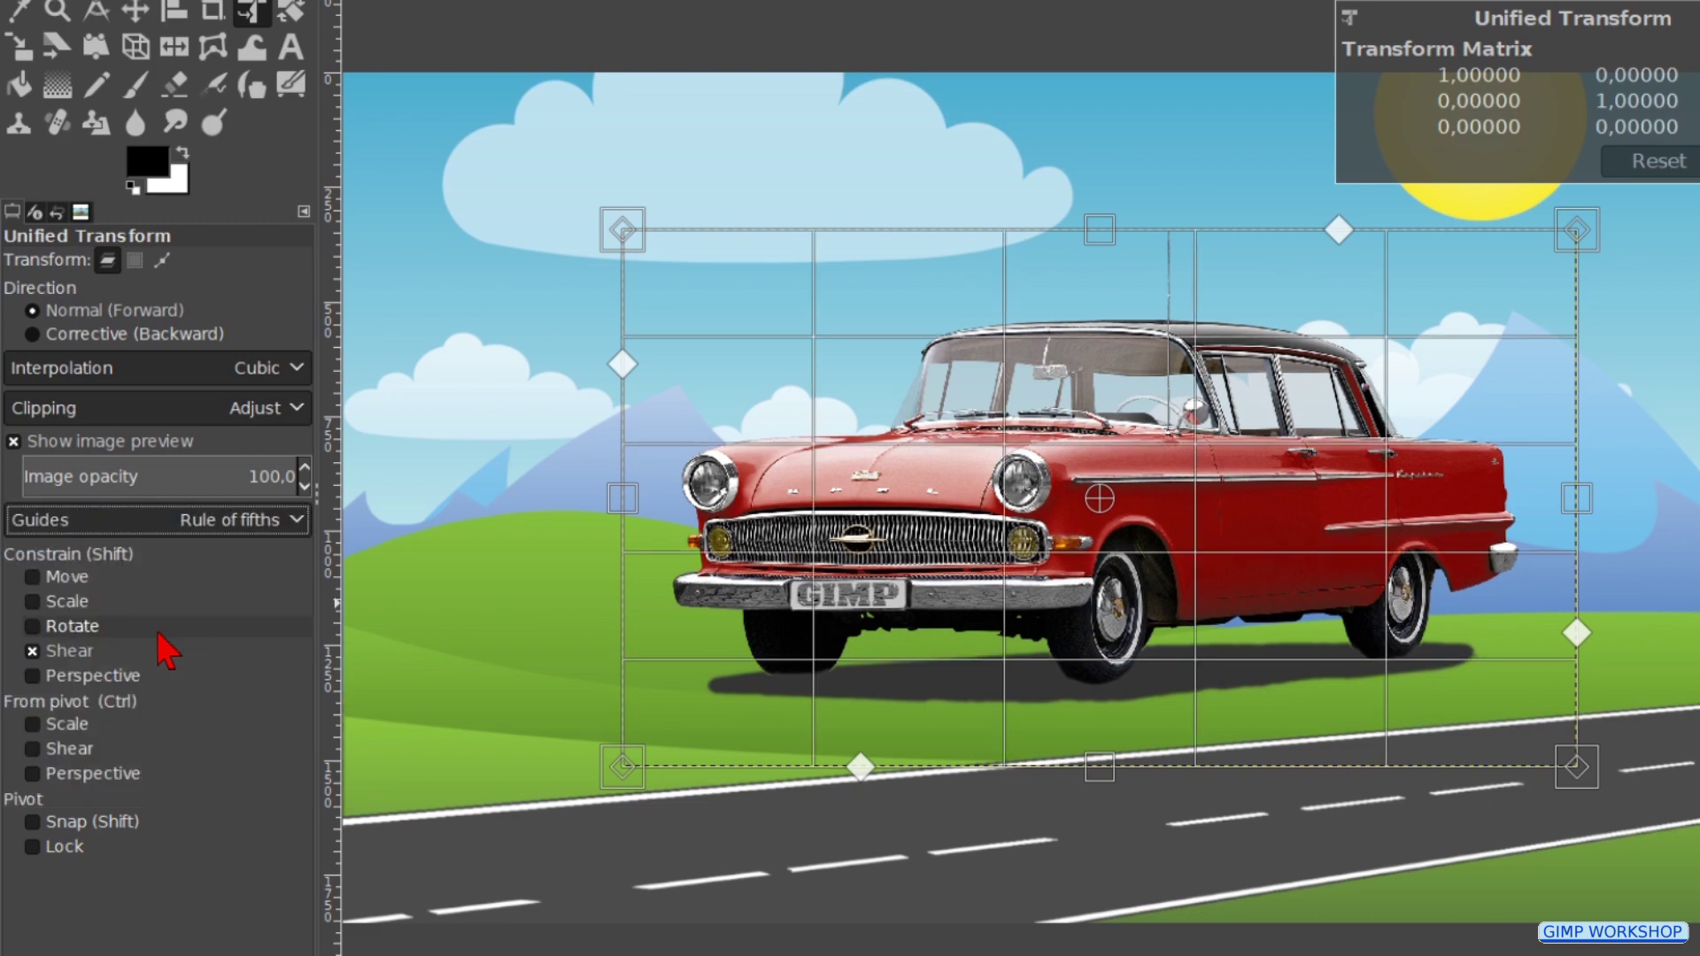
{"action": "left_click", "coordinate": [161, 521]}
{"action": "key", "text": "Up"}
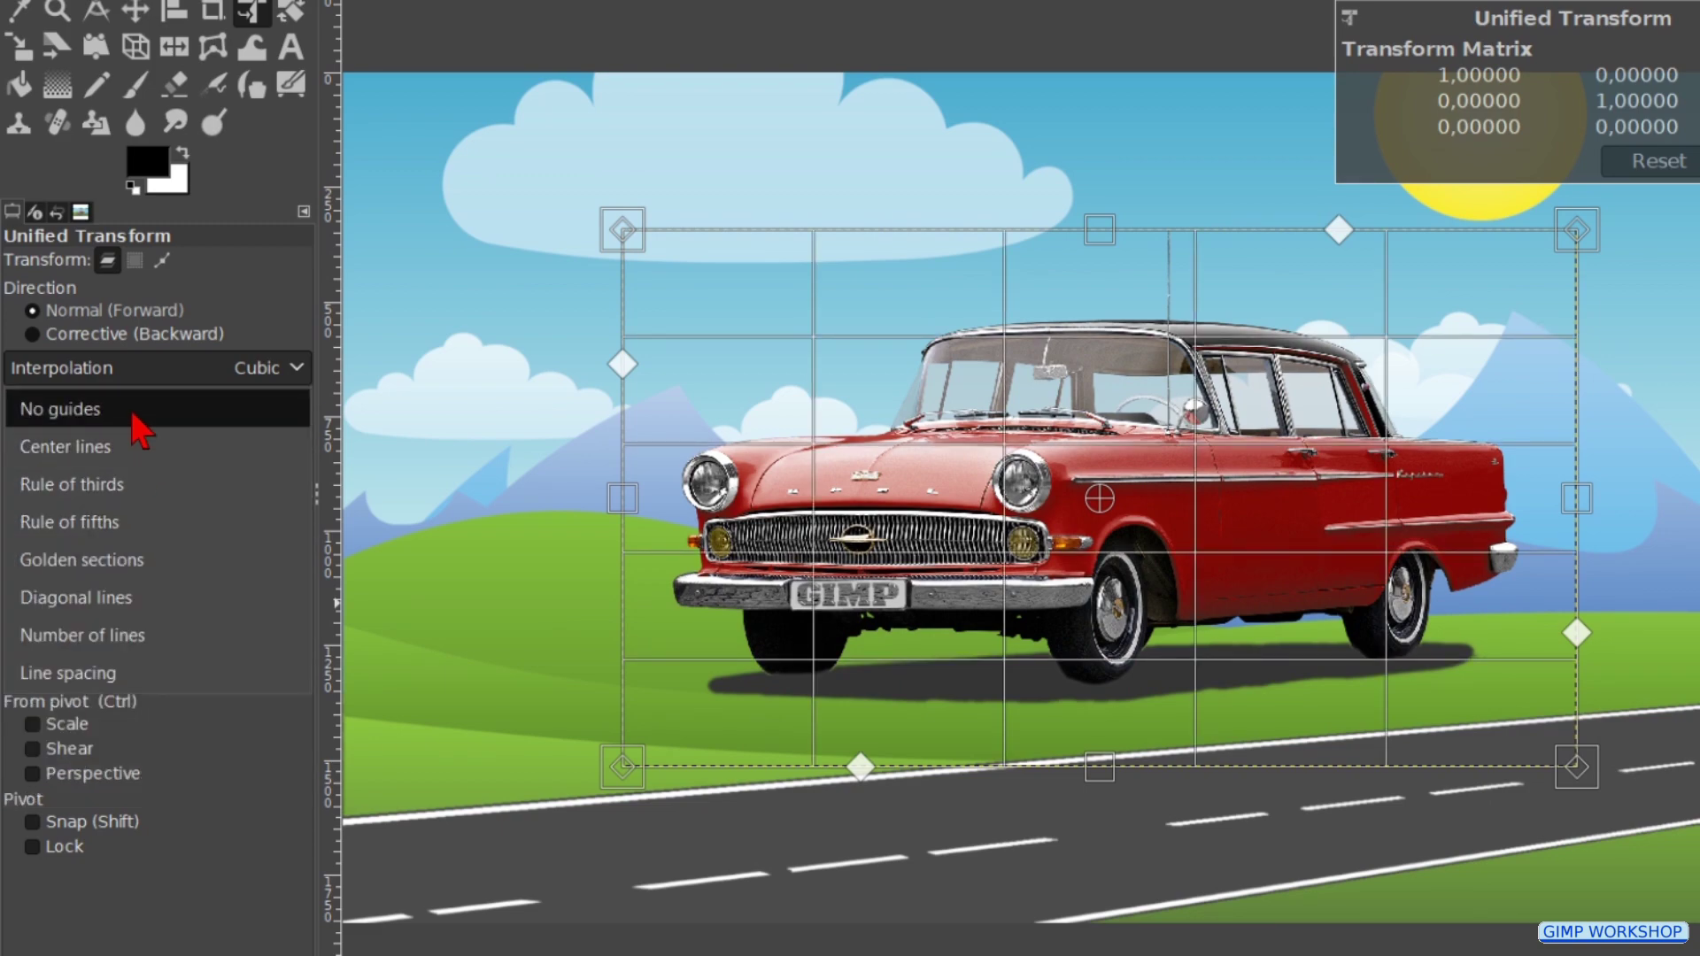
{"action": "left_click", "coordinate": [133, 414]}
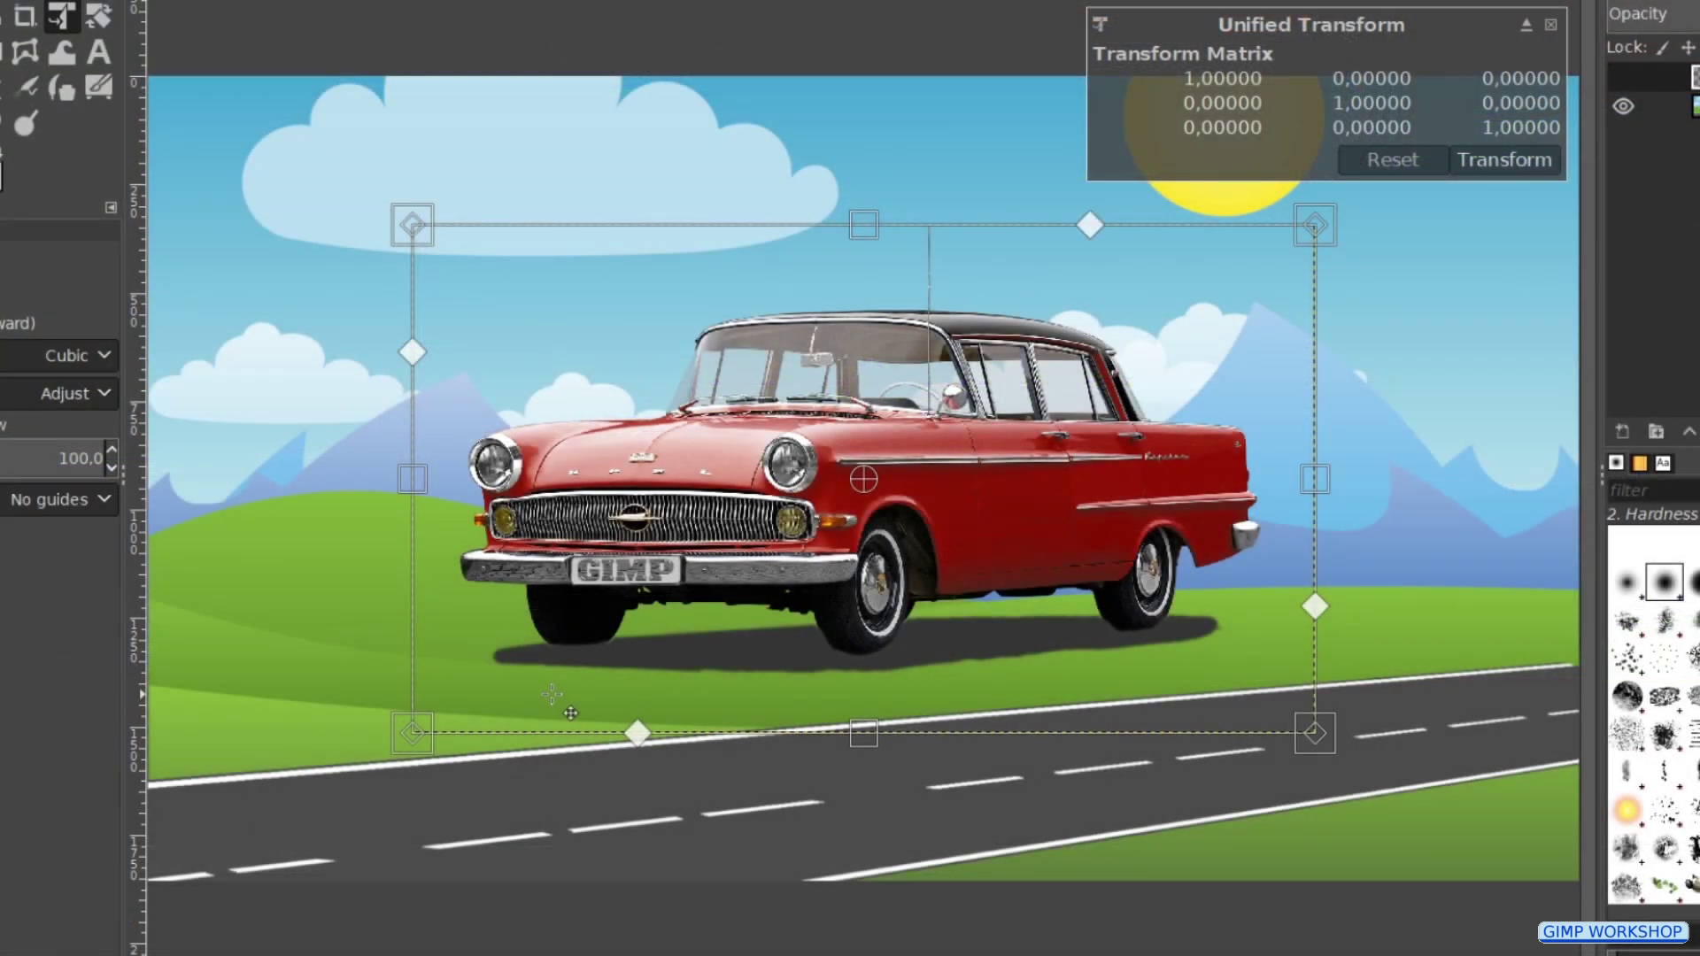
Step: Move the car down onto the road, stretch it taller, and rotate it slightly counter-clockwise
{"action": "left_click_drag", "start_coordinate": [551, 695], "coordinate": [551, 841]}
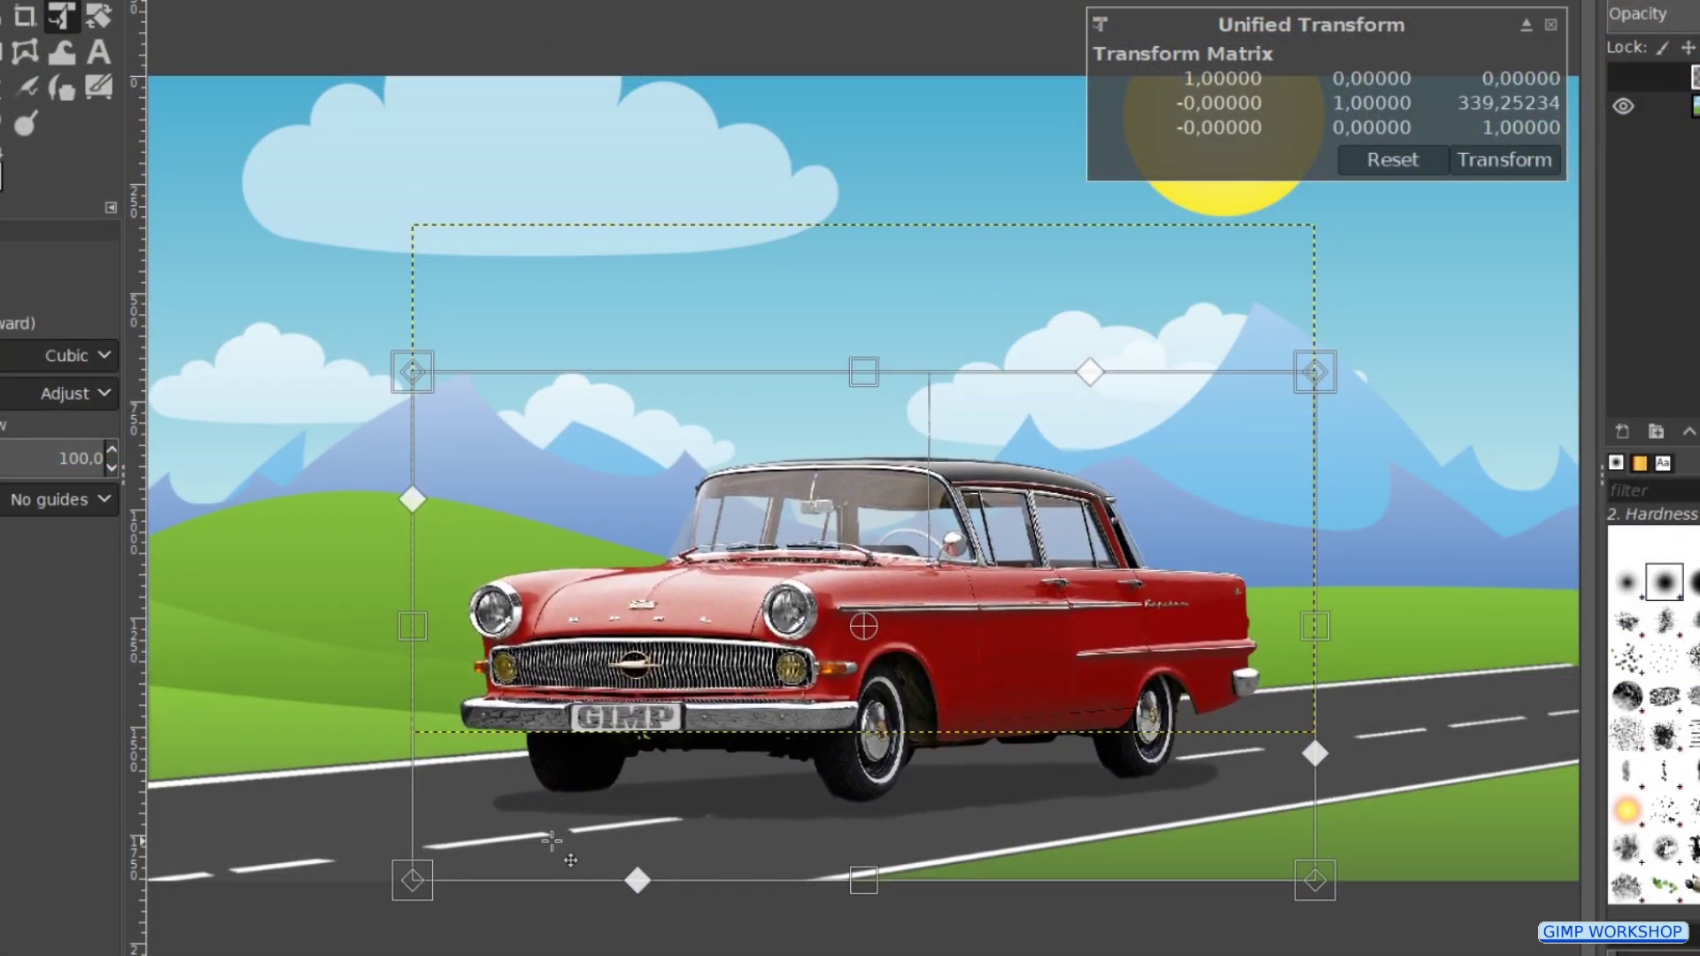
{"action": "left_click_drag", "start_coordinate": [863, 882], "coordinate": [864, 918]}
{"action": "left_click_drag", "start_coordinate": [864, 372], "coordinate": [910, 95]}
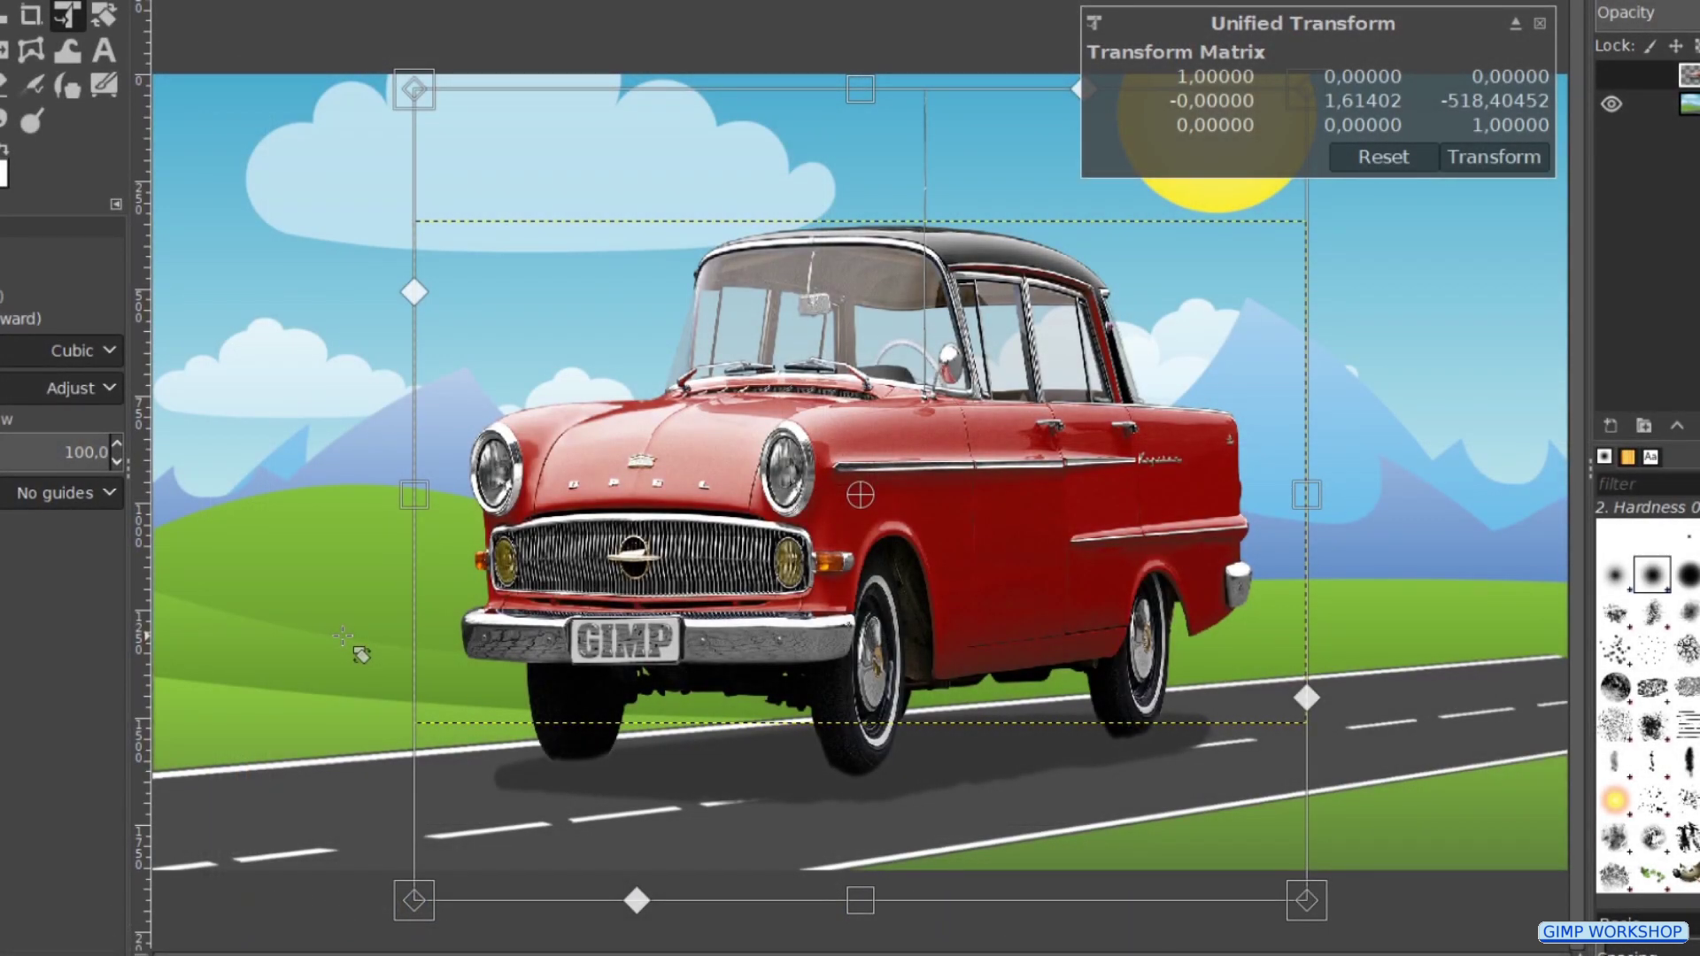
{"action": "mouse_move", "coordinate": [342, 636]}
{"action": "left_mouse_down"}
{"action": "mouse_move", "coordinate": [346, 541]}
{"action": "mouse_move", "coordinate": [361, 627]}
{"action": "left_mouse_up"}
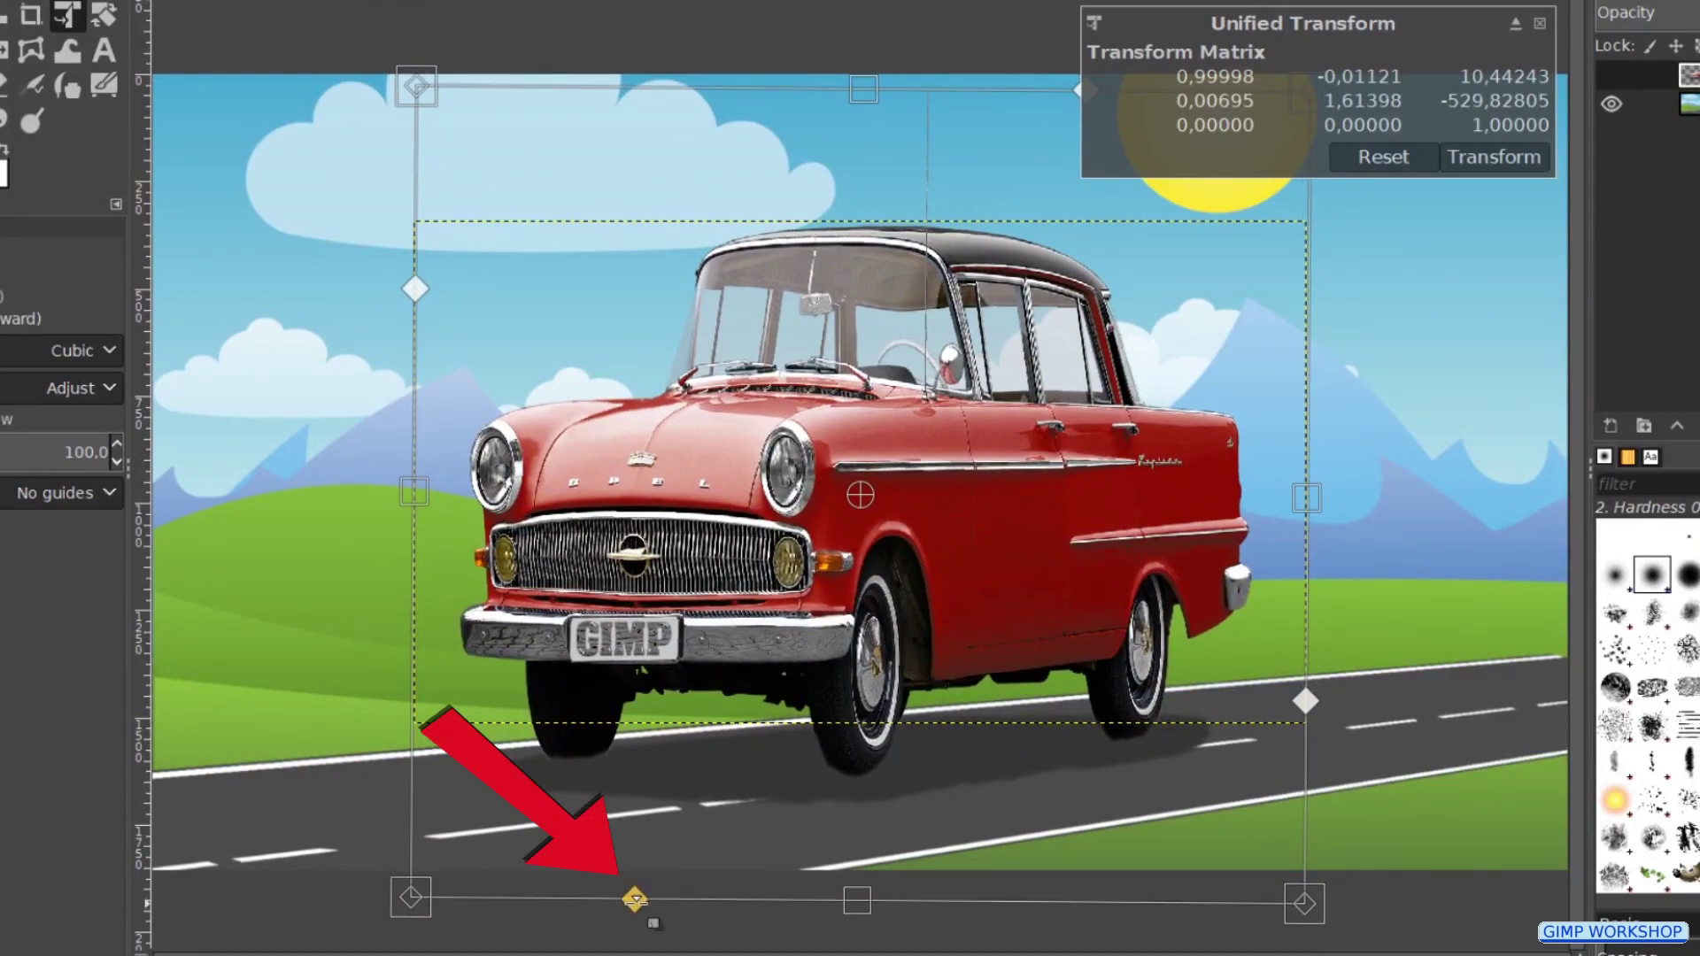
Step: Shear the car sideways and pull both bottom corners inward for a narrowing perspective
{"action": "mouse_move", "coordinate": [634, 900]}
{"action": "left_mouse_down"}
{"action": "mouse_move", "coordinate": [801, 900]}
{"action": "mouse_move", "coordinate": [482, 897]}
{"action": "mouse_move", "coordinate": [652, 900]}
{"action": "mouse_move", "coordinate": [639, 899]}
{"action": "left_mouse_up"}
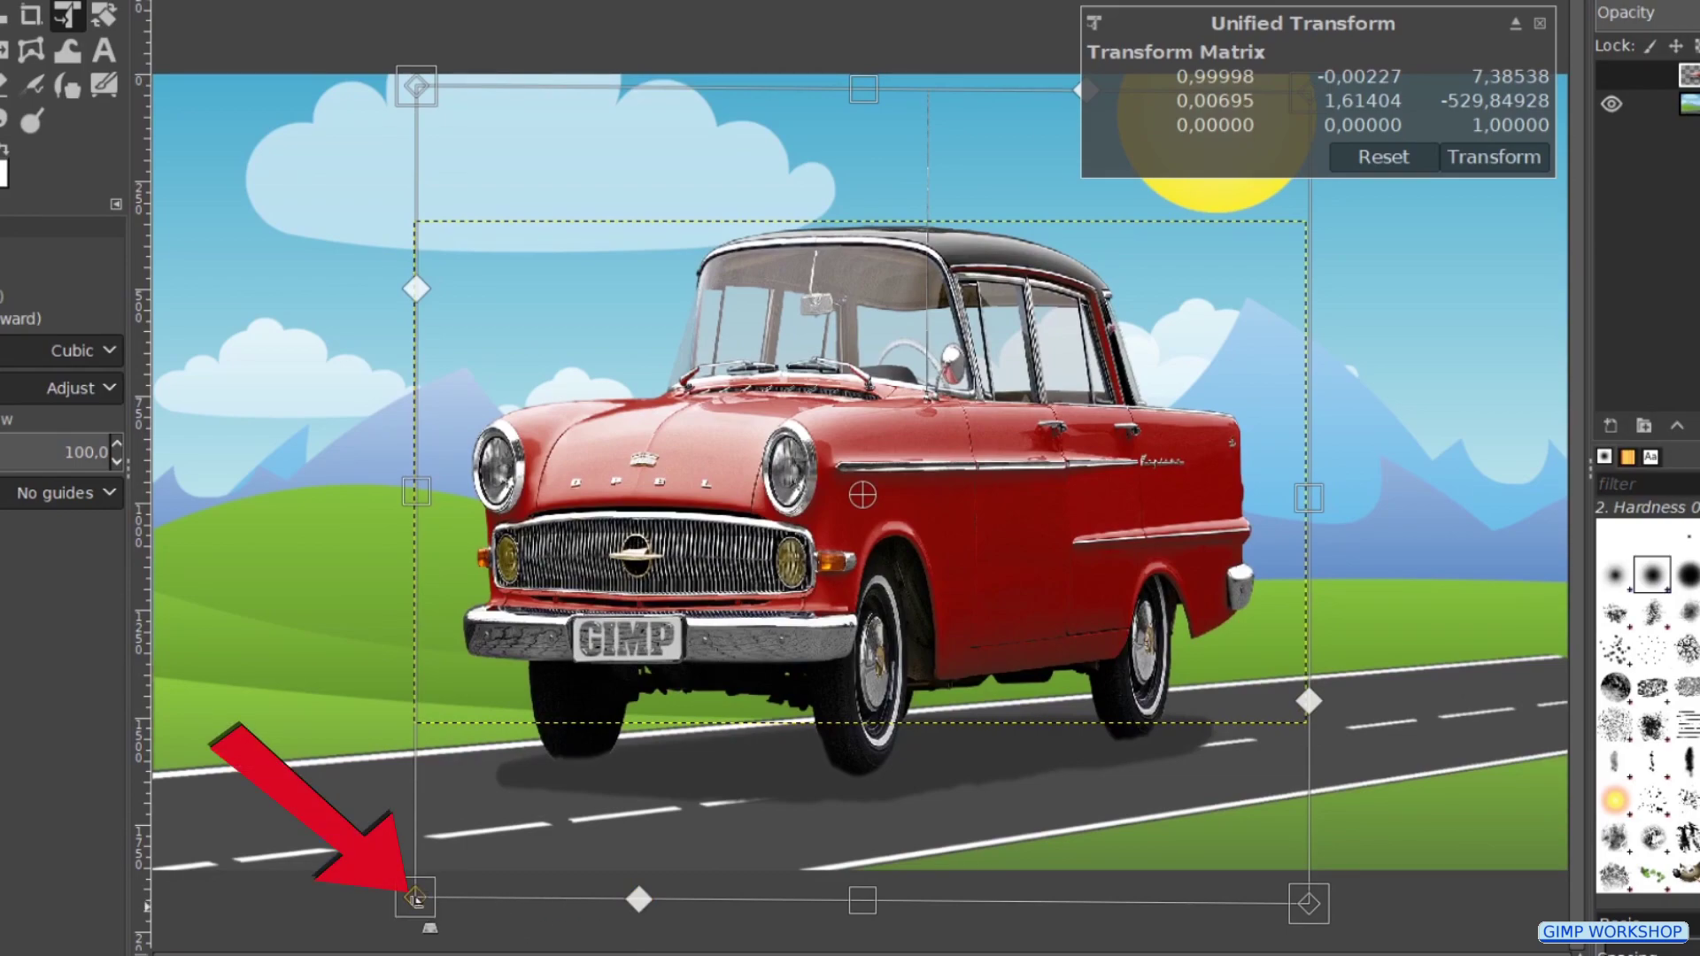
{"action": "left_click_drag", "start_coordinate": [416, 898], "coordinate": [647, 884]}
{"action": "left_click_drag", "start_coordinate": [1307, 902], "coordinate": [1104, 882]}
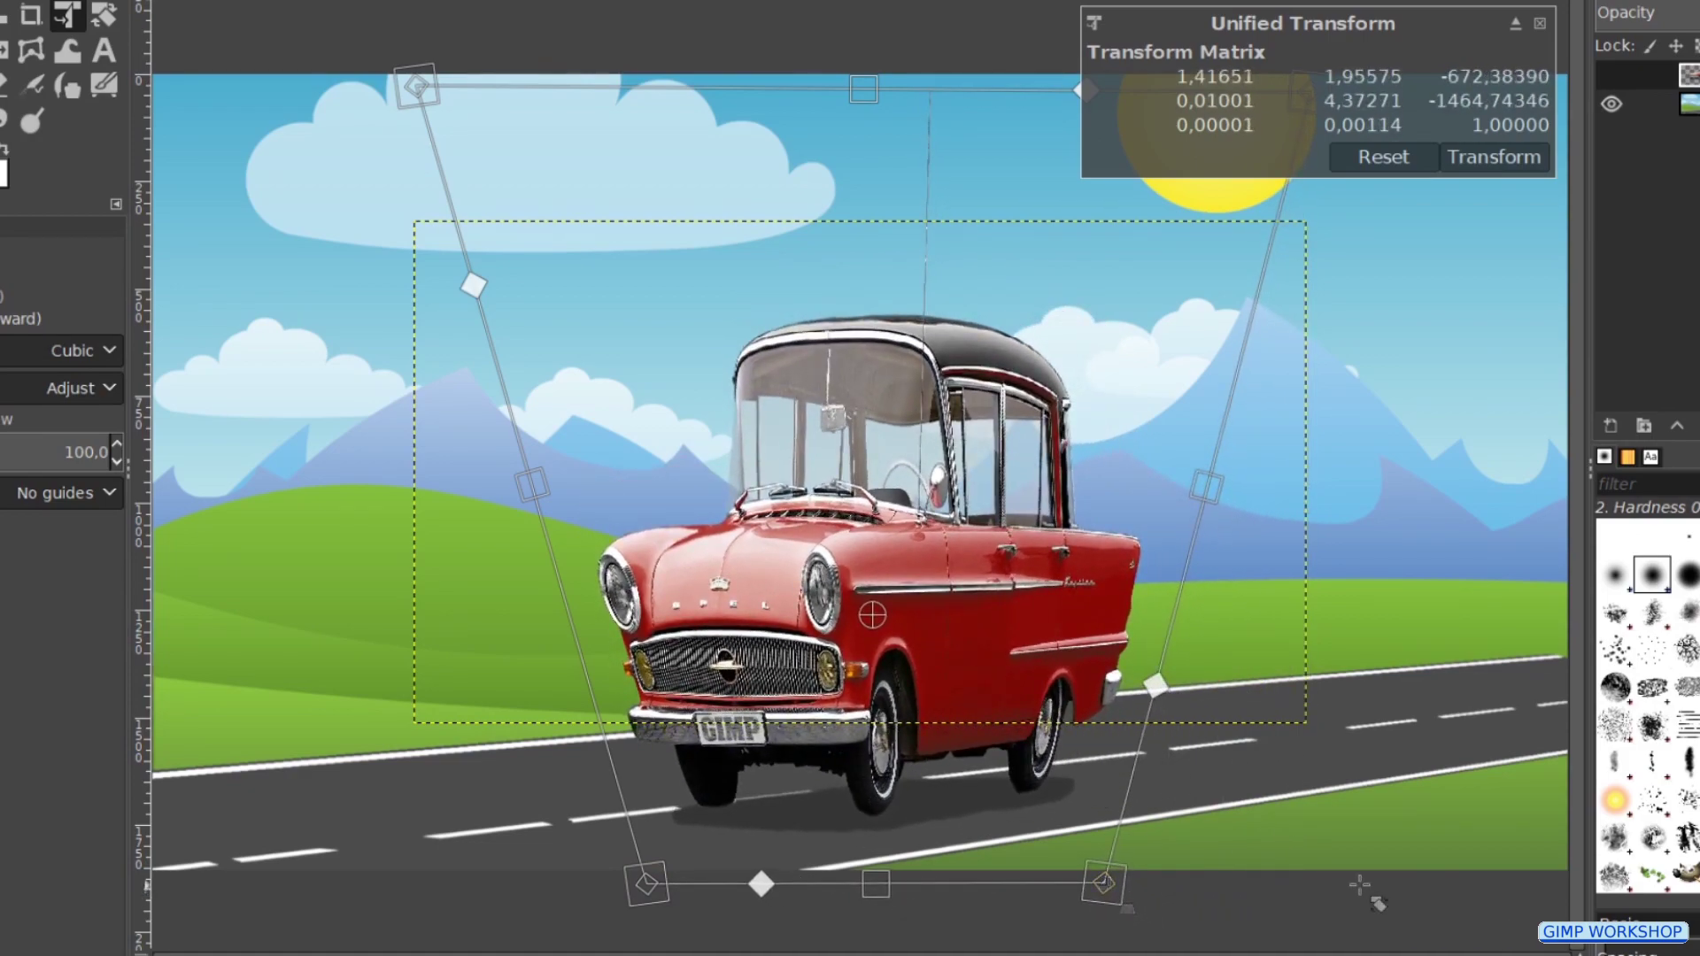
{"action": "key", "text": "ctrl+z"}
{"action": "key", "text": "ctrl+z"}
{"action": "key", "text": "ctrl+z"}
{"action": "key", "text": "ctrl+z"}
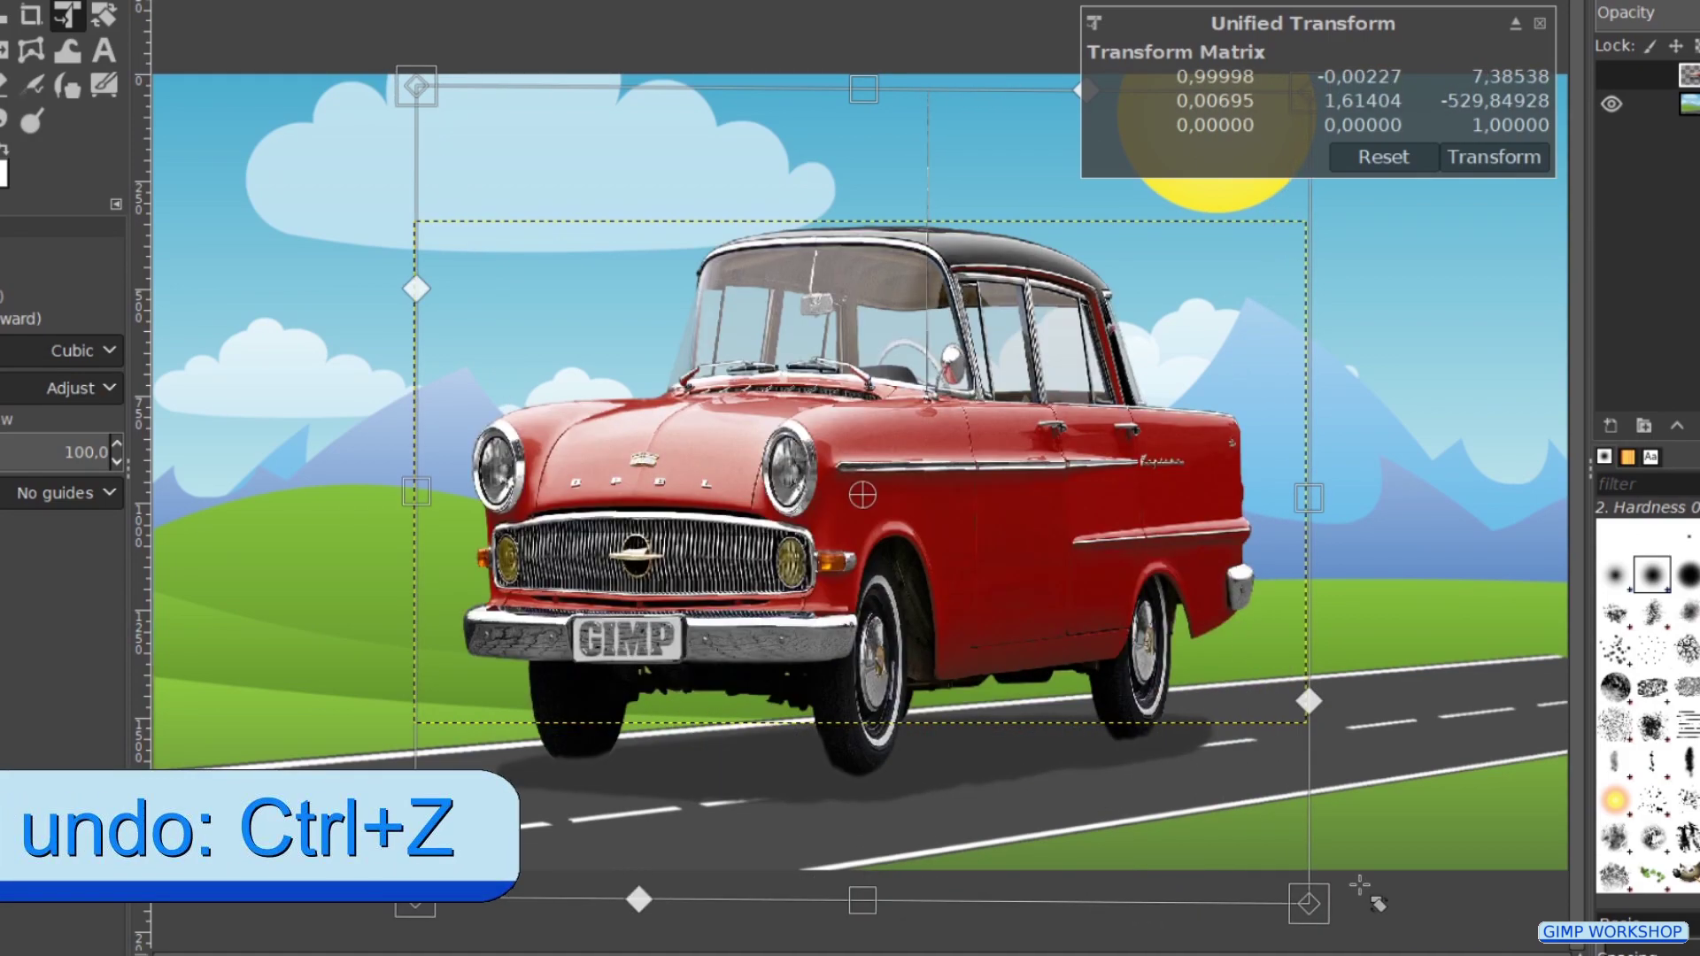
{"action": "key", "text": "ctrl+z"}
{"action": "key", "text": "ctrl+z"}
{"action": "key", "text": "ctrl+z"}
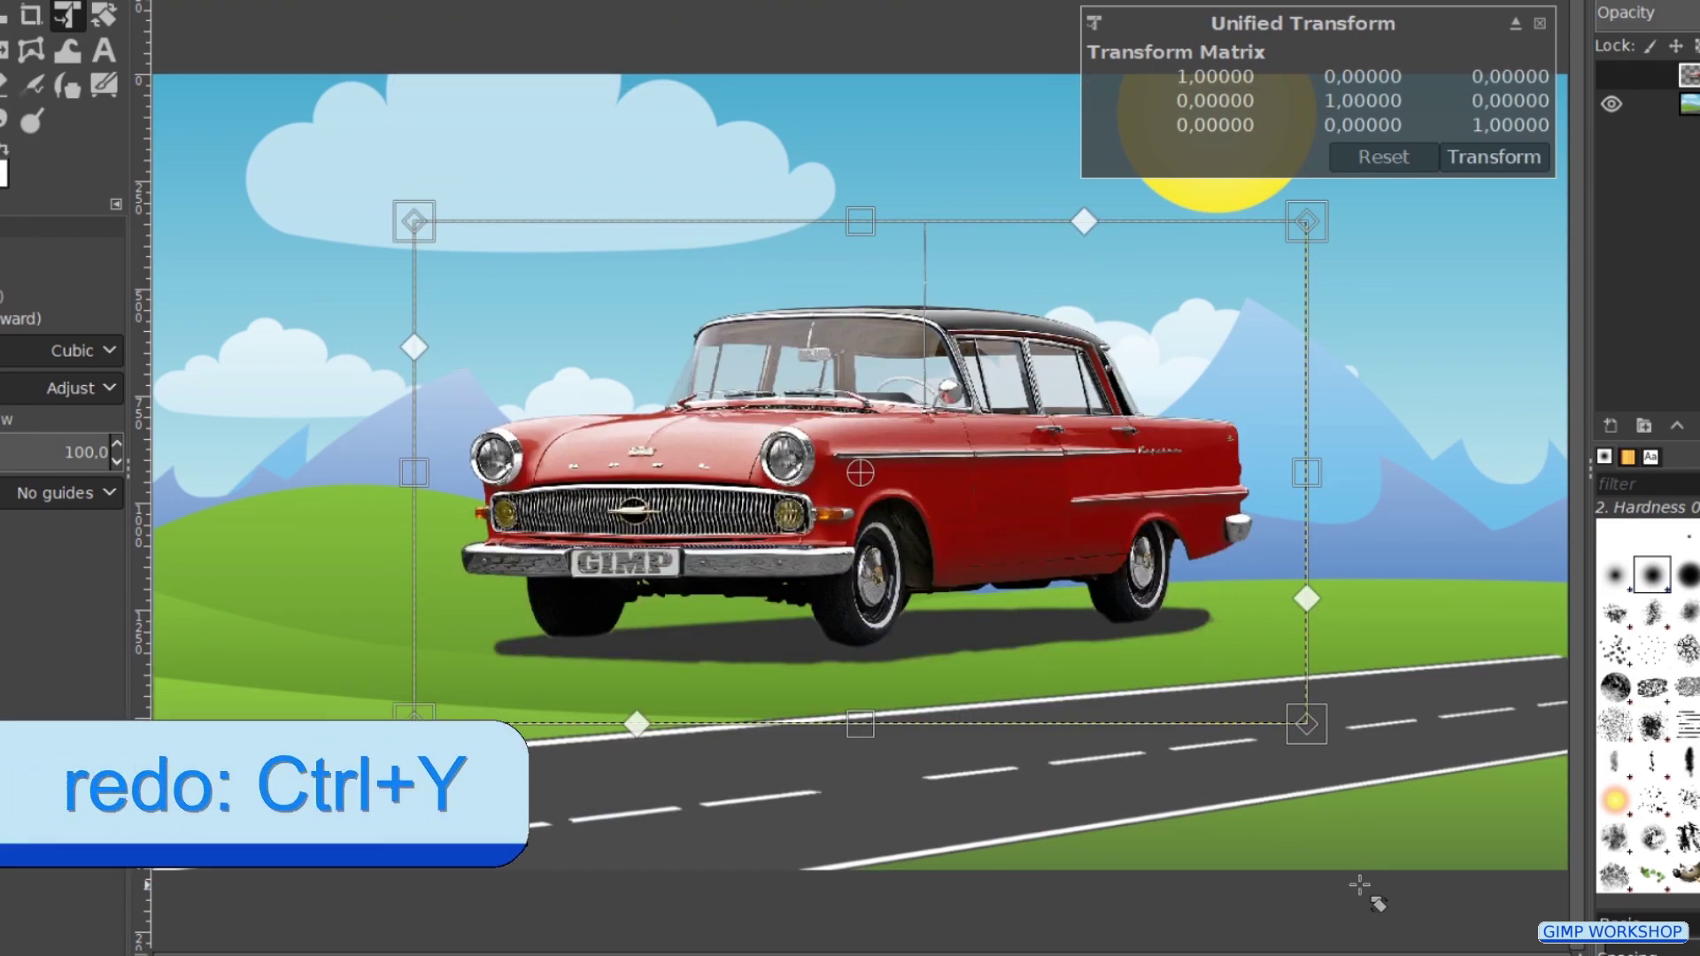
{"action": "key", "text": "ctrl+y"}
{"action": "key", "text": "ctrl+y"}
{"action": "key", "text": "ctrl+y"}
{"action": "key", "text": "ctrl+y"}
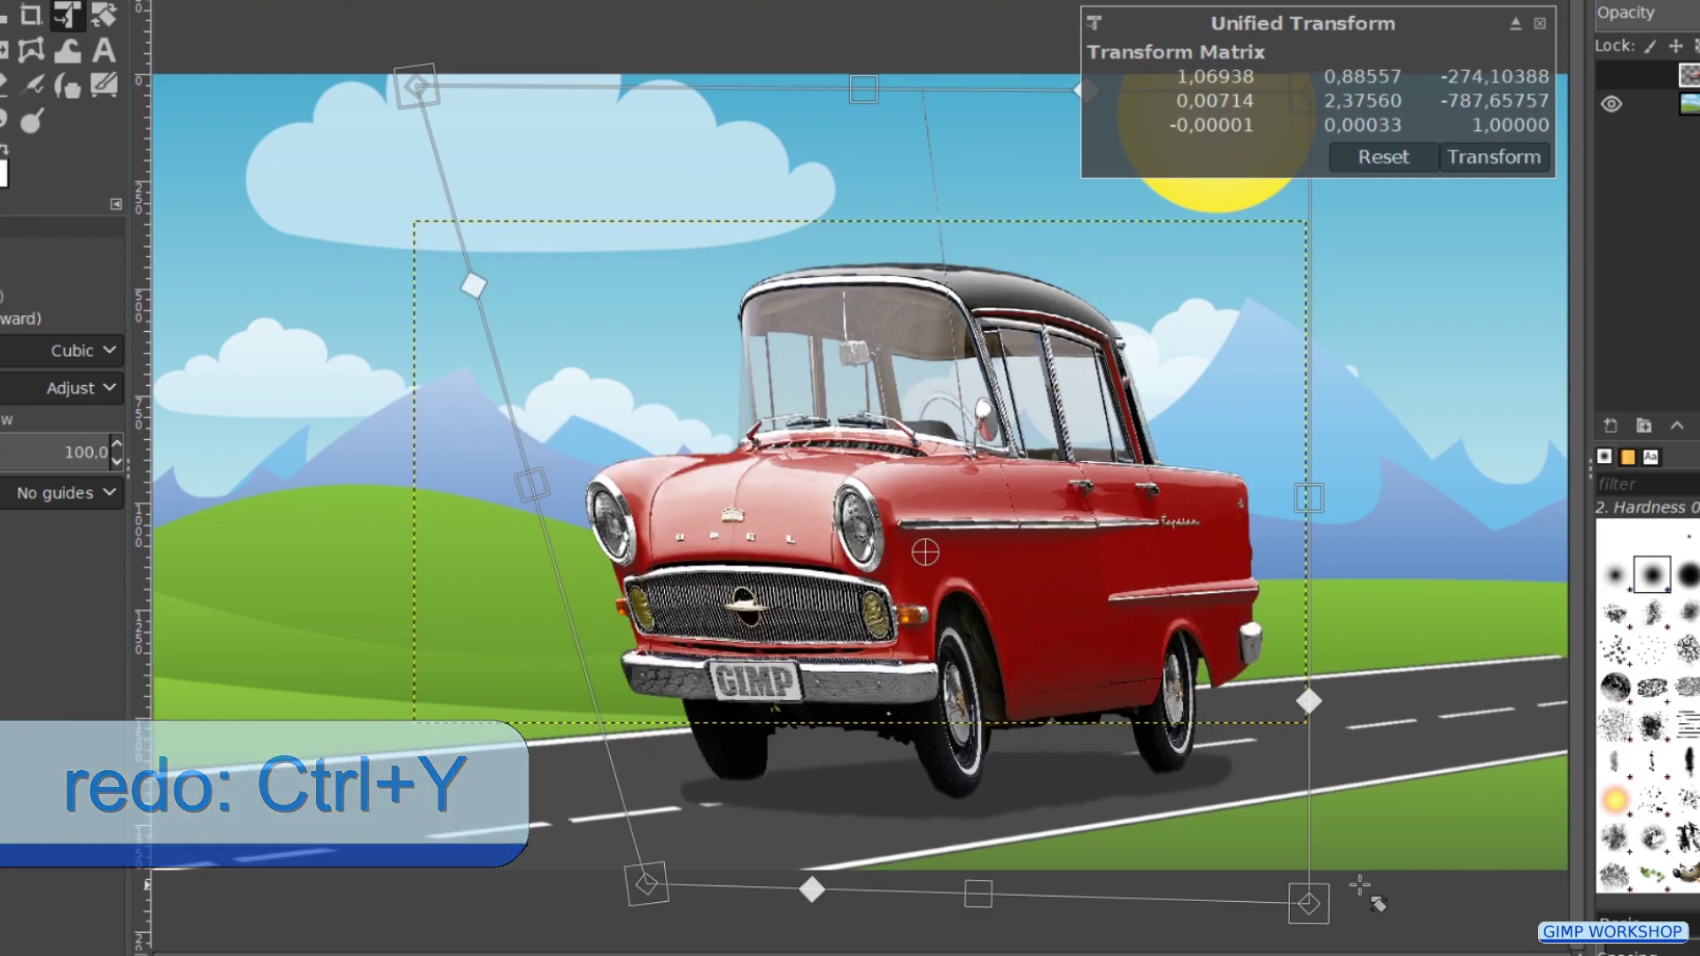
{"action": "key", "text": "ctrl+y"}
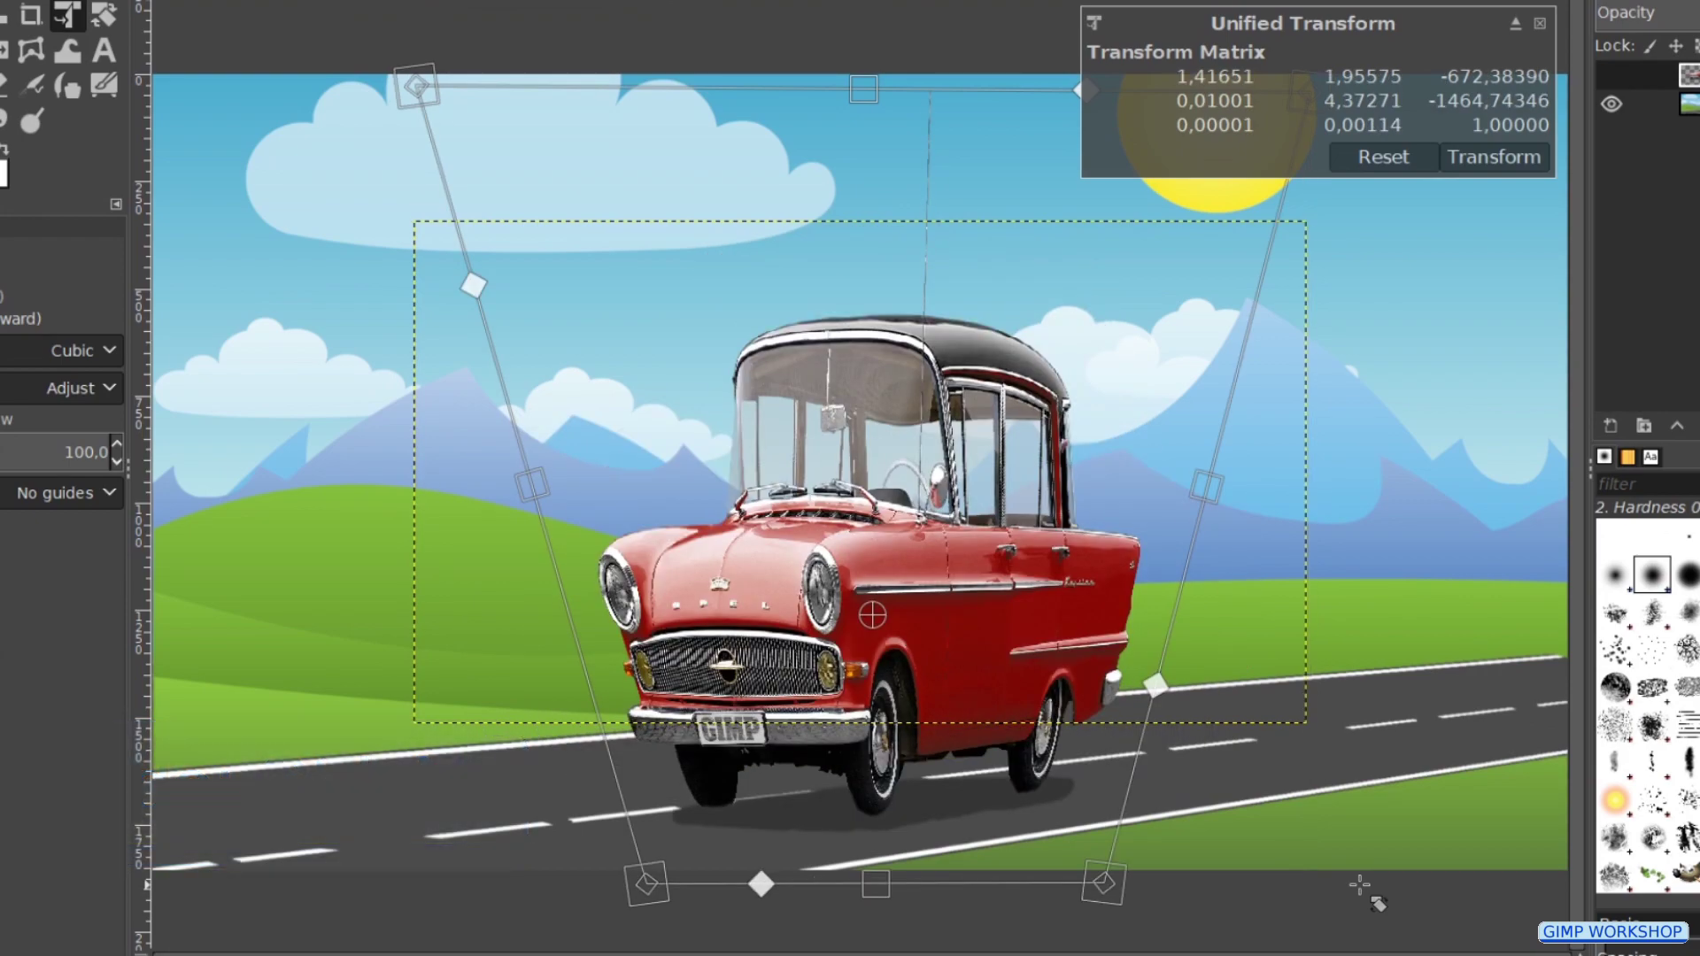
{"action": "left_click", "coordinate": [1384, 157]}
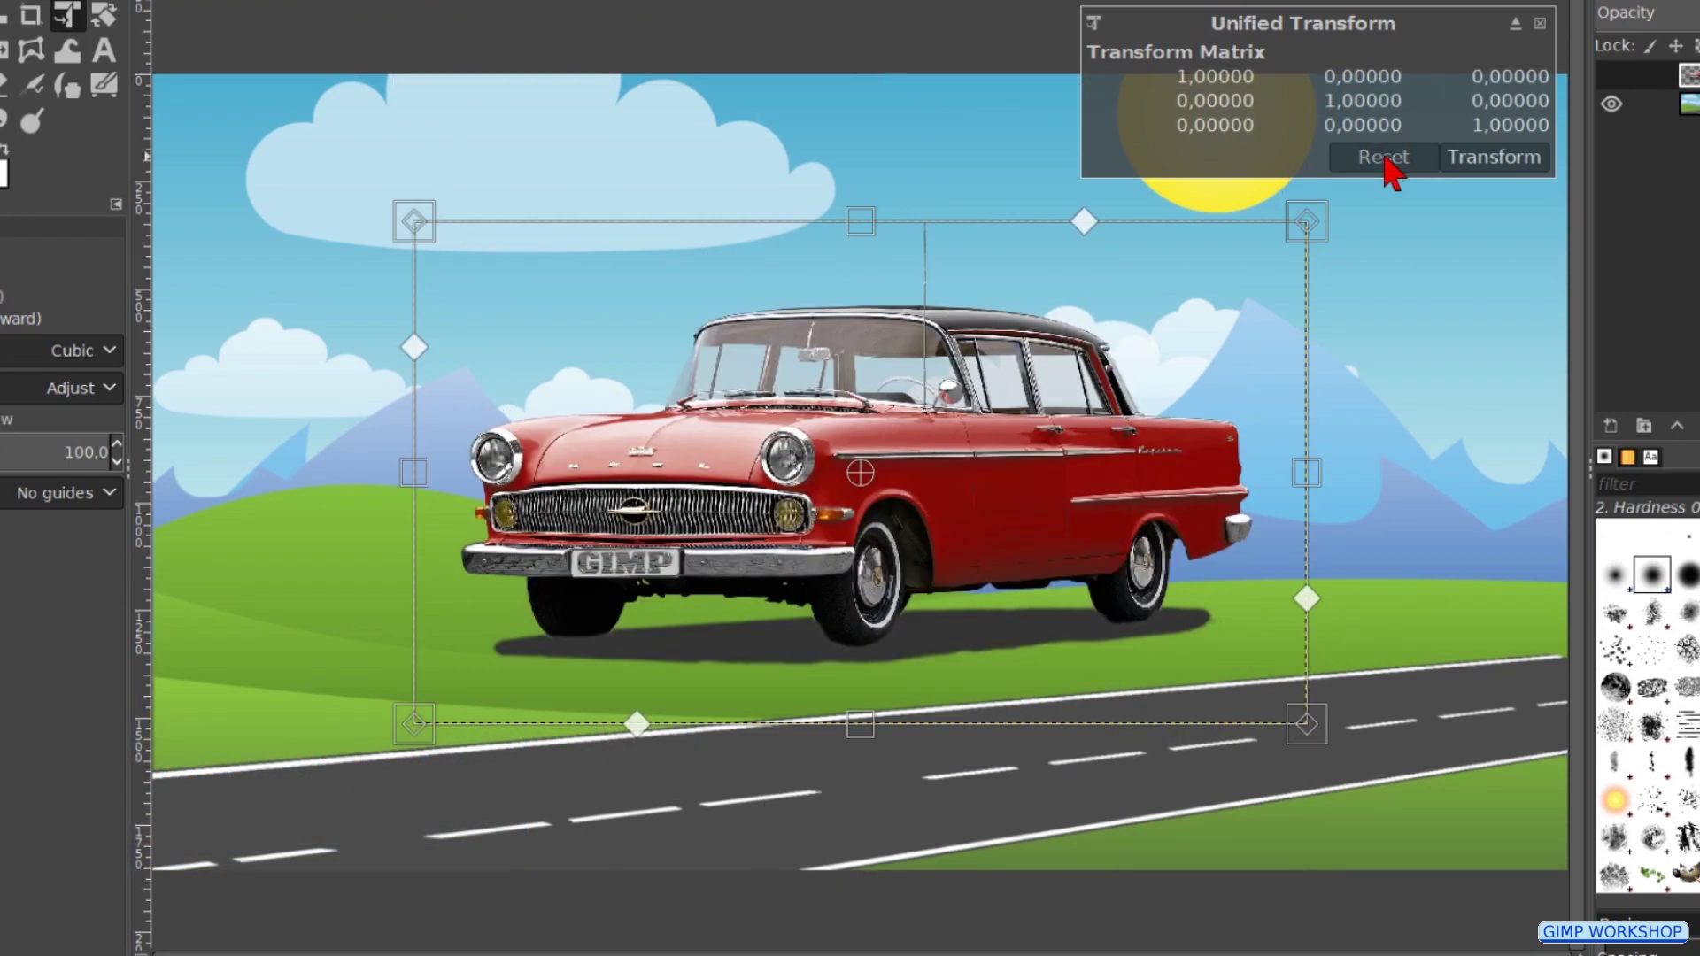
{"action": "key", "text": "ctrl+y"}
{"action": "key", "text": "ctrl+y"}
{"action": "key", "text": "ctrl+y"}
{"action": "key", "text": "ctrl+y"}
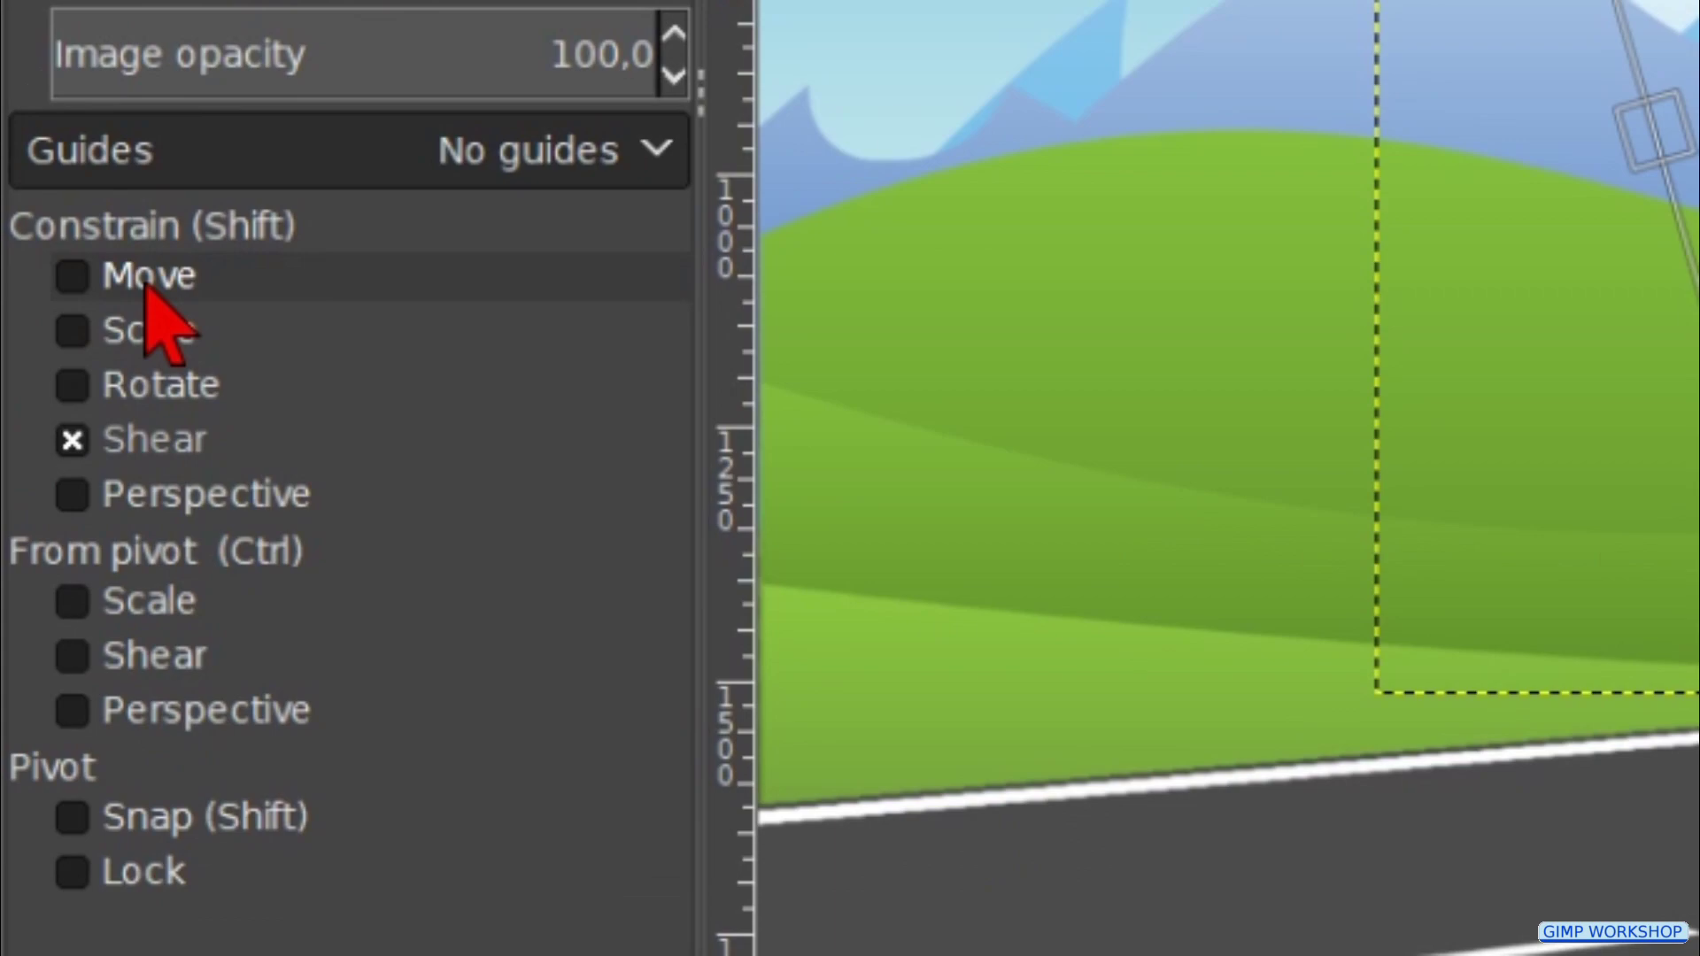
Step: Move the car with Constrain Move on, then scale it with Constrain Scale keeping proportions
{"action": "left_click", "coordinate": [149, 281]}
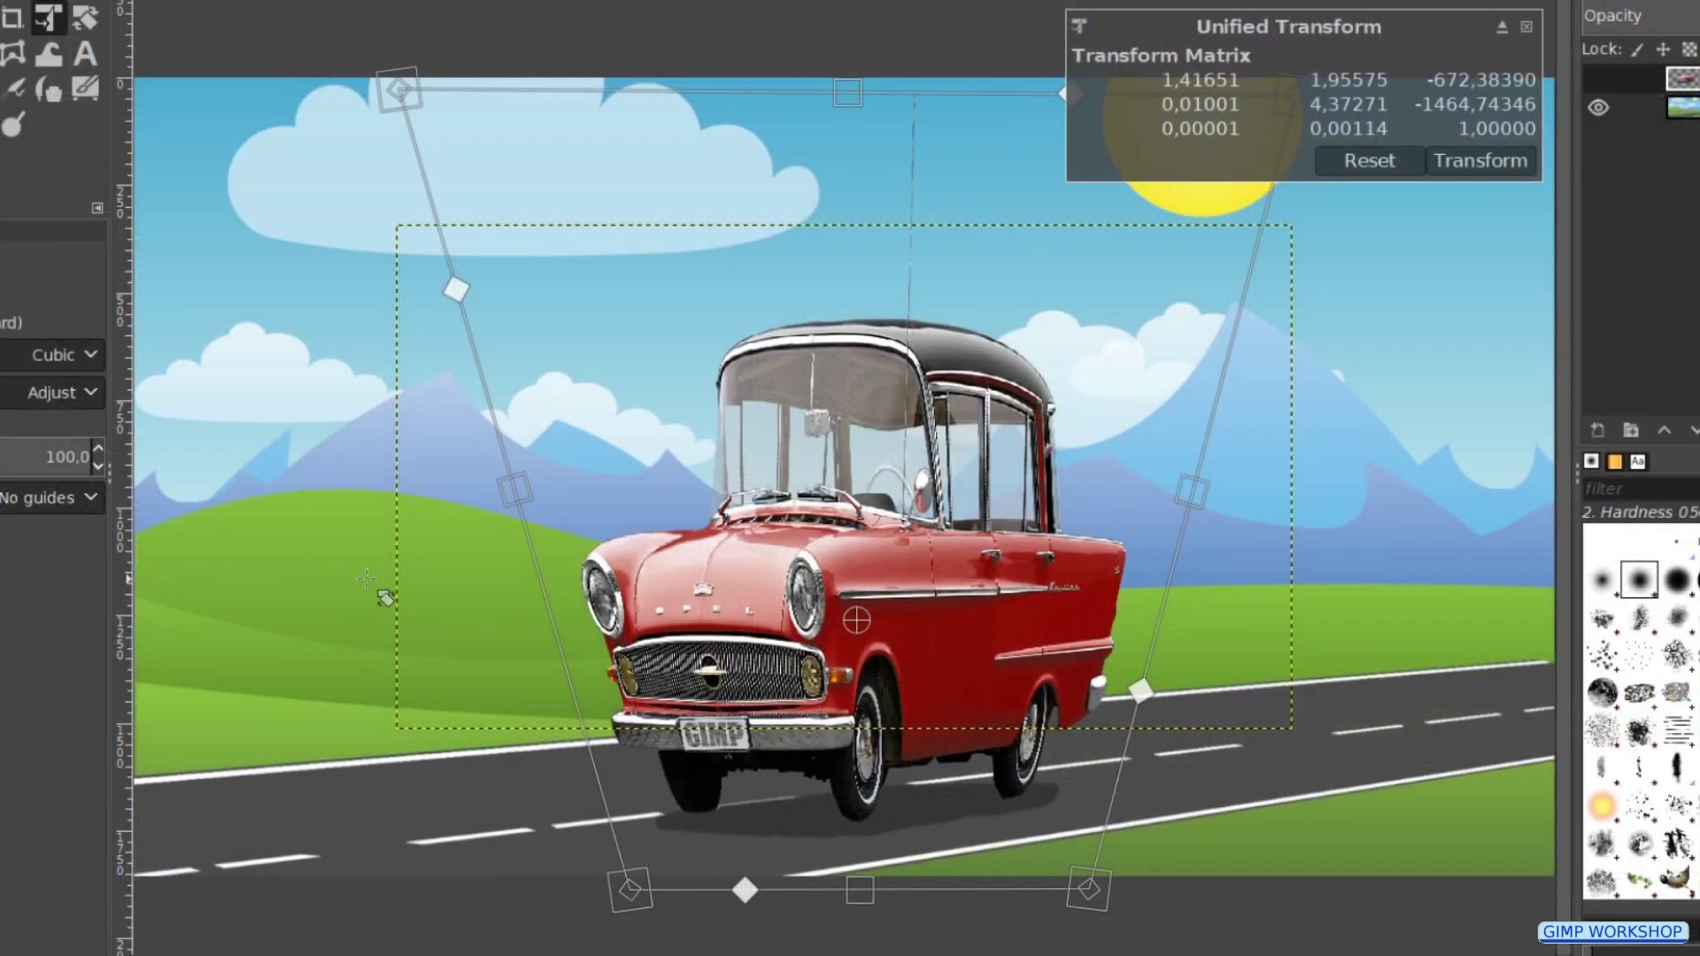
{"action": "left_click_drag", "start_coordinate": [640, 516], "coordinate": [591, 496]}
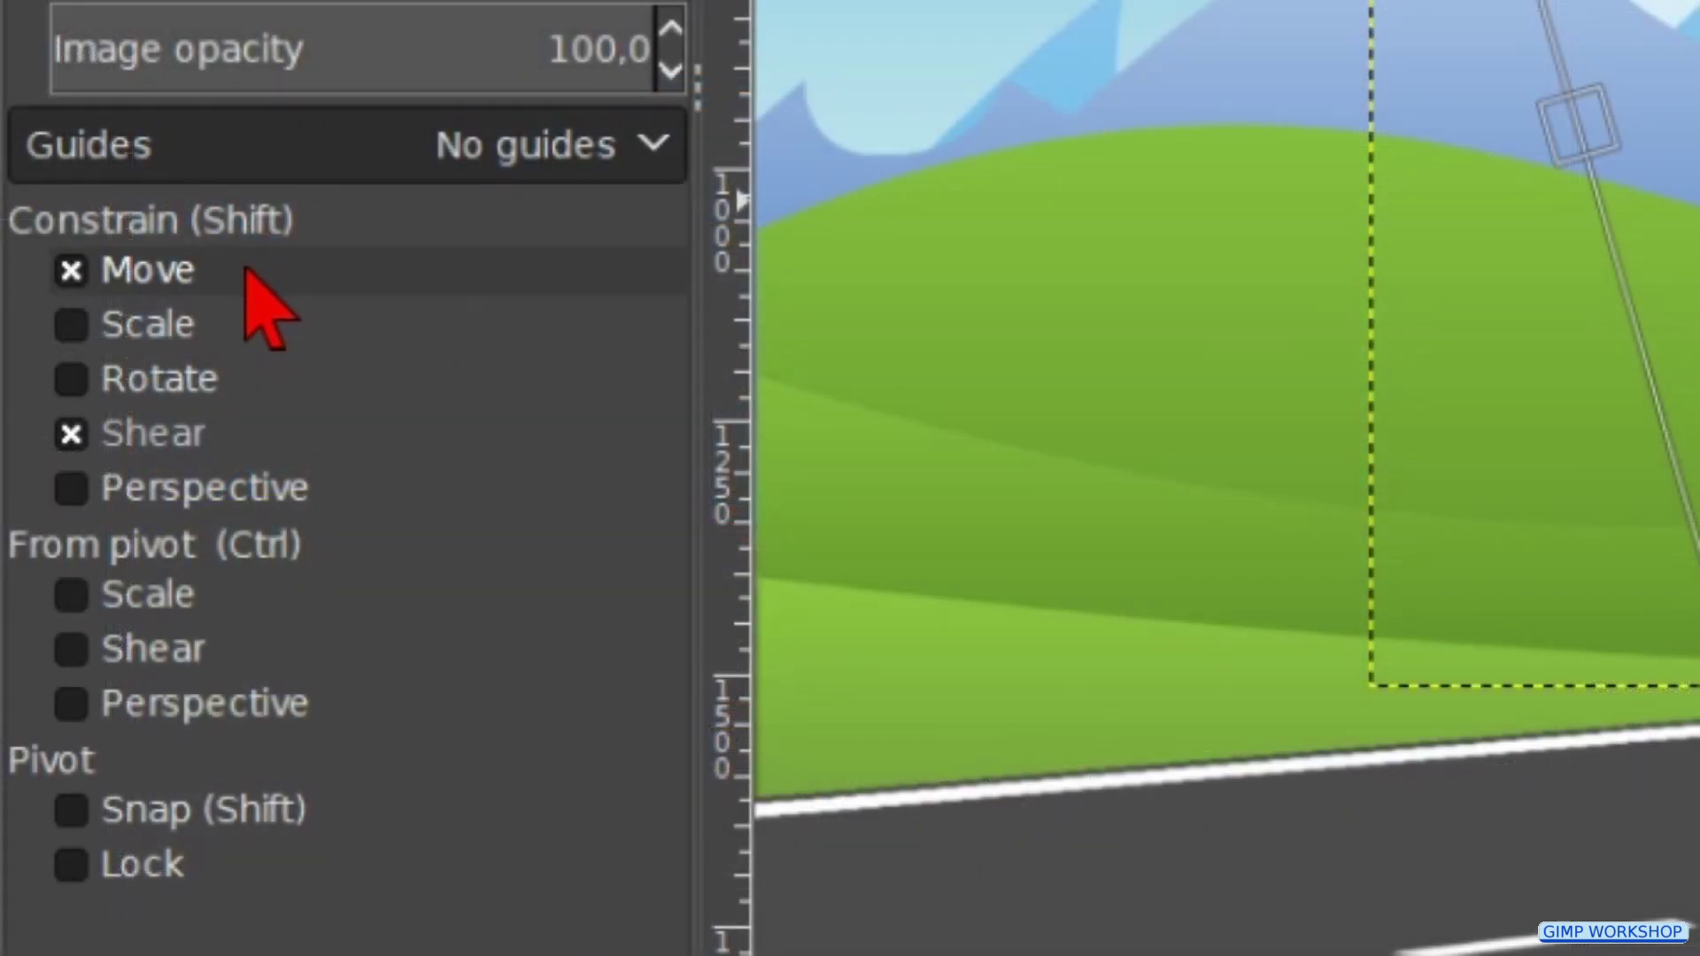
{"action": "left_click", "coordinate": [246, 270]}
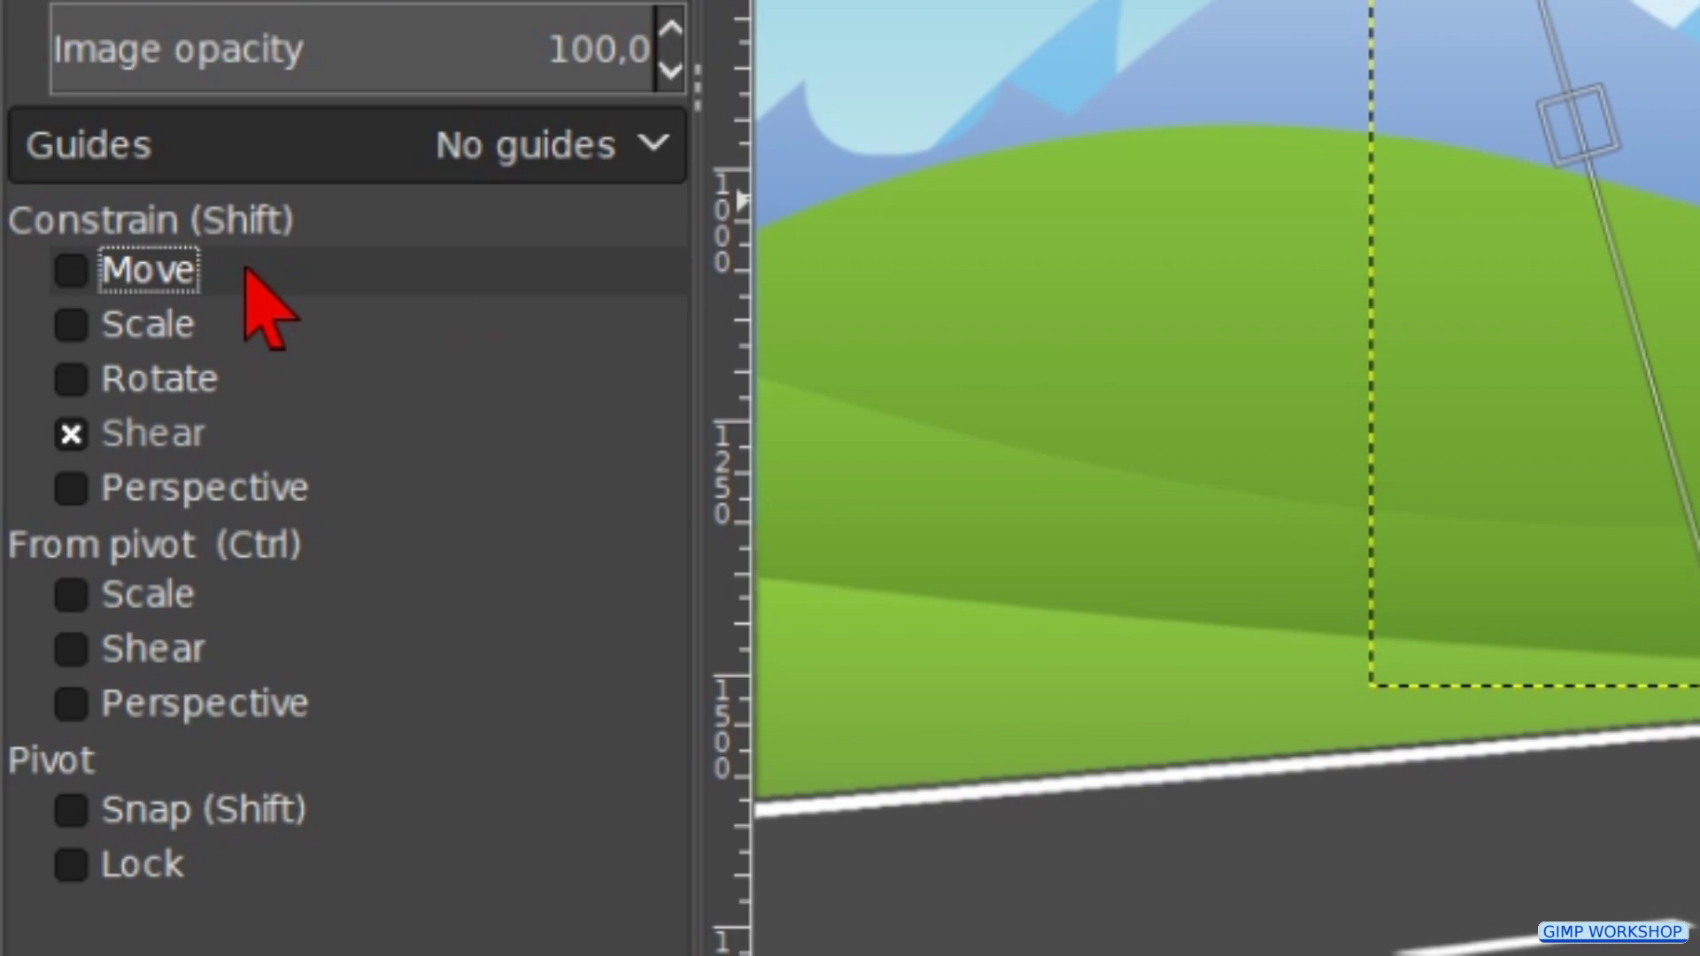
{"action": "left_click", "coordinate": [247, 324]}
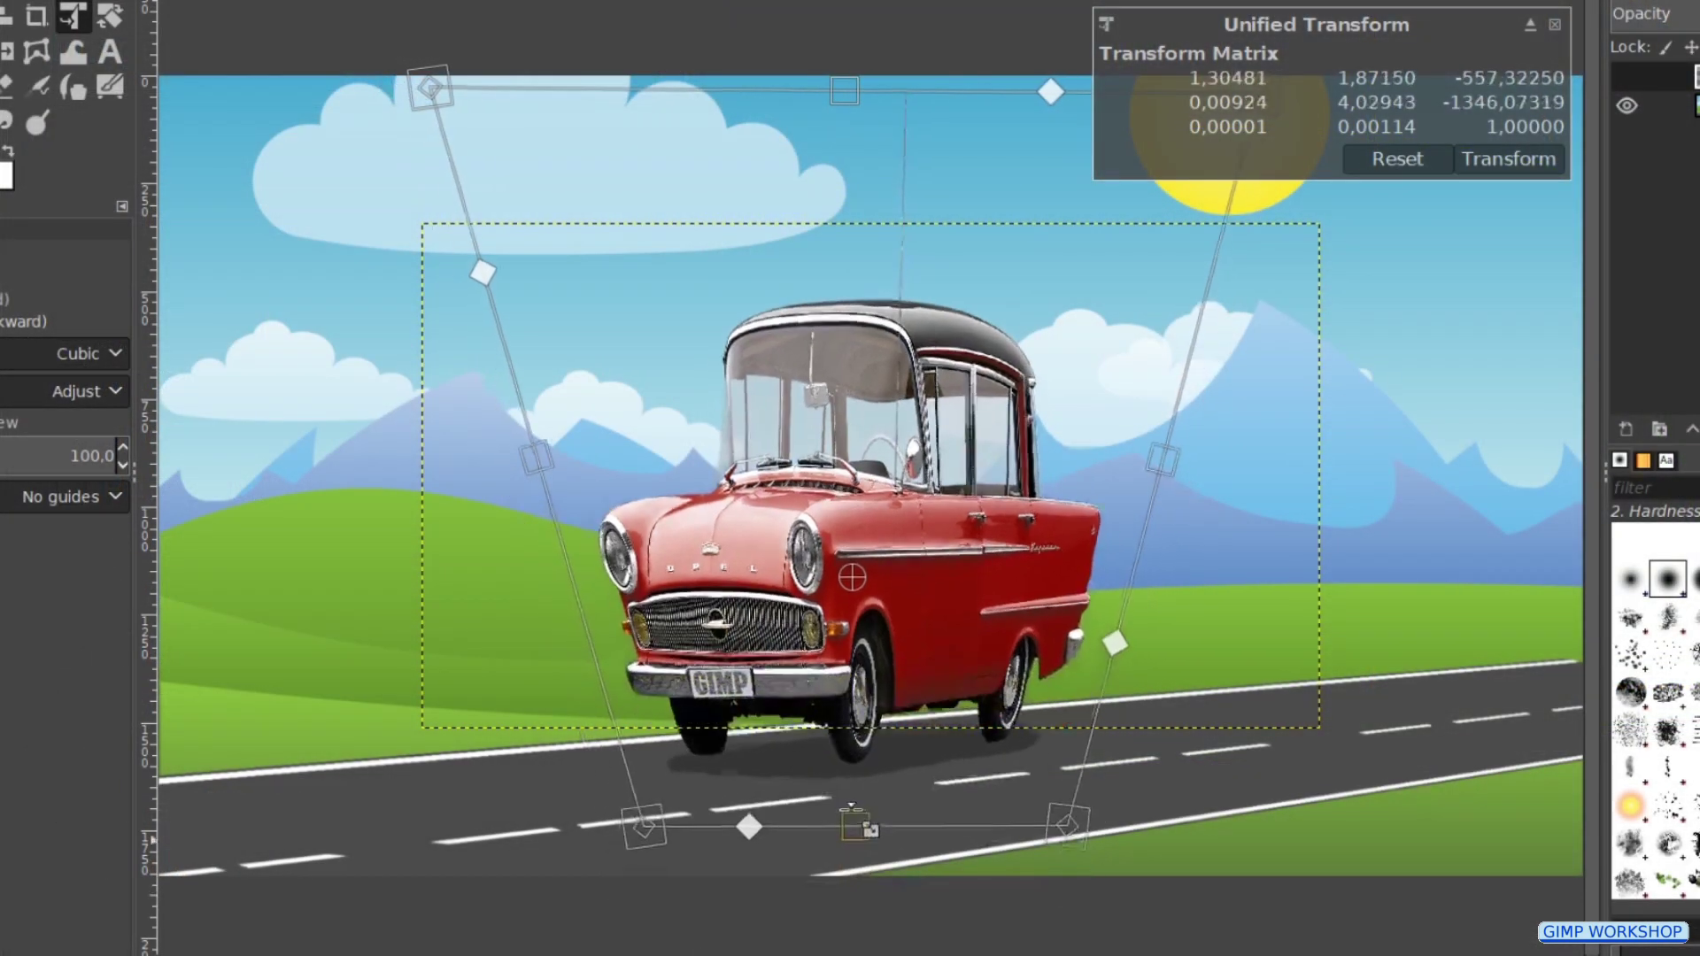
{"action": "left_click_drag", "start_coordinate": [851, 808], "coordinate": [917, 881]}
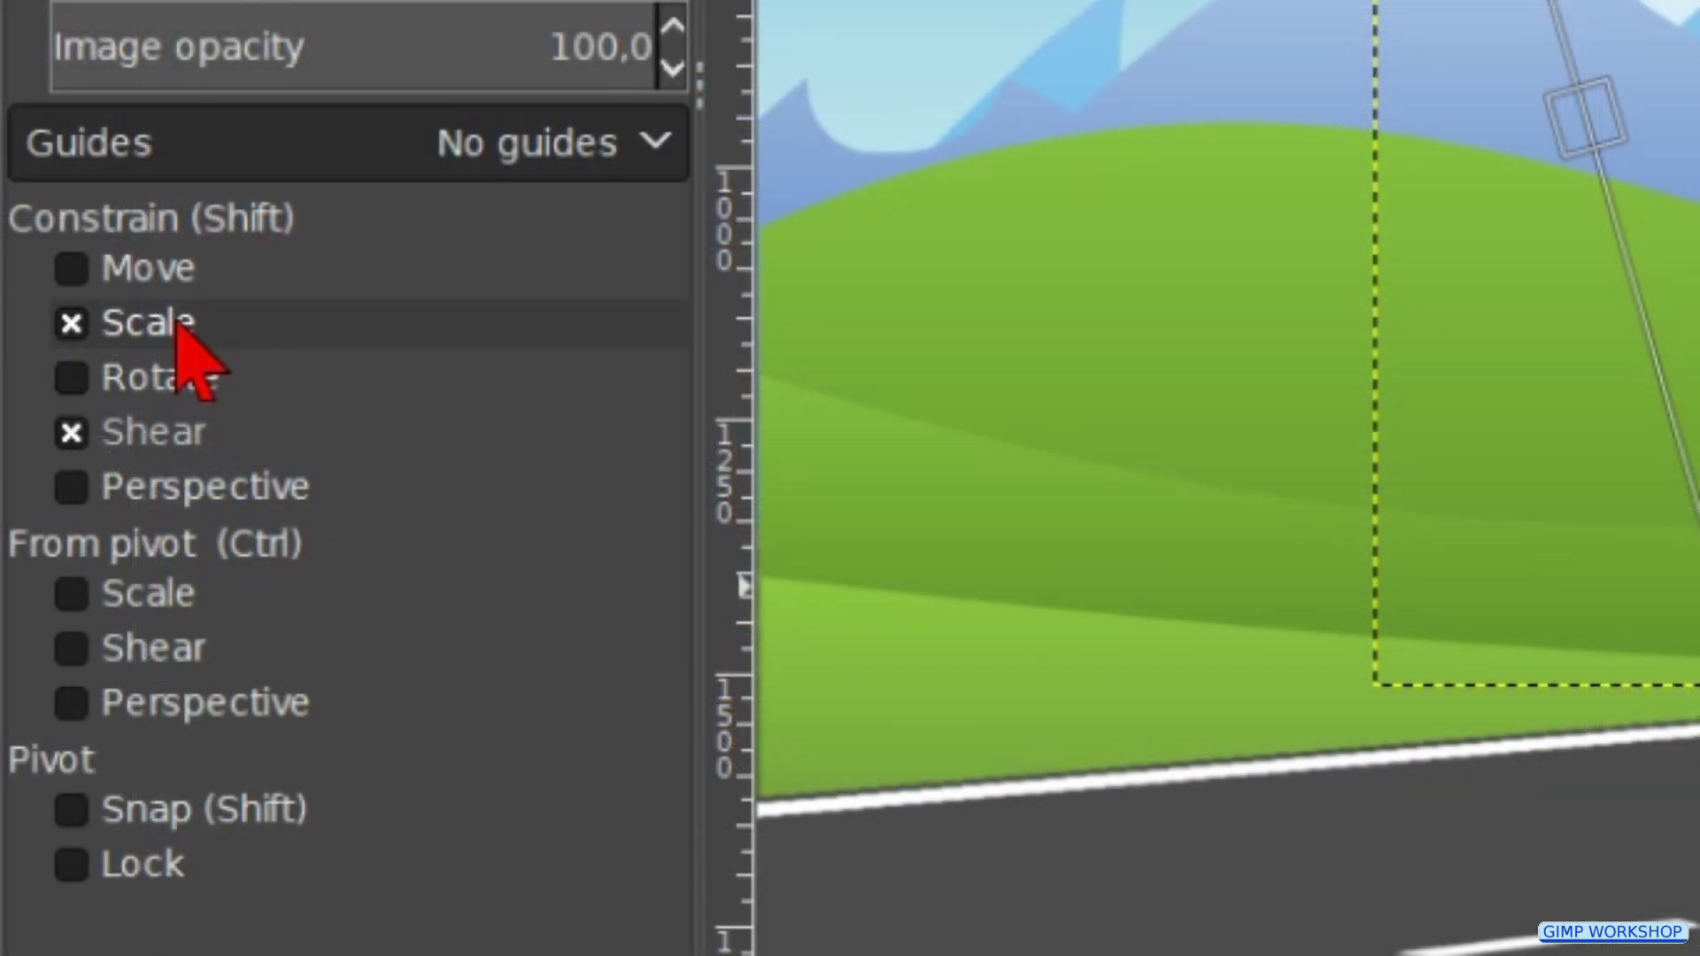
Step: Rotate the car in fixed angle steps with Constrain Rotate, then undo the rotation and turn the constraint off
{"action": "left_click", "coordinate": [182, 326]}
{"action": "left_click", "coordinate": [183, 379]}
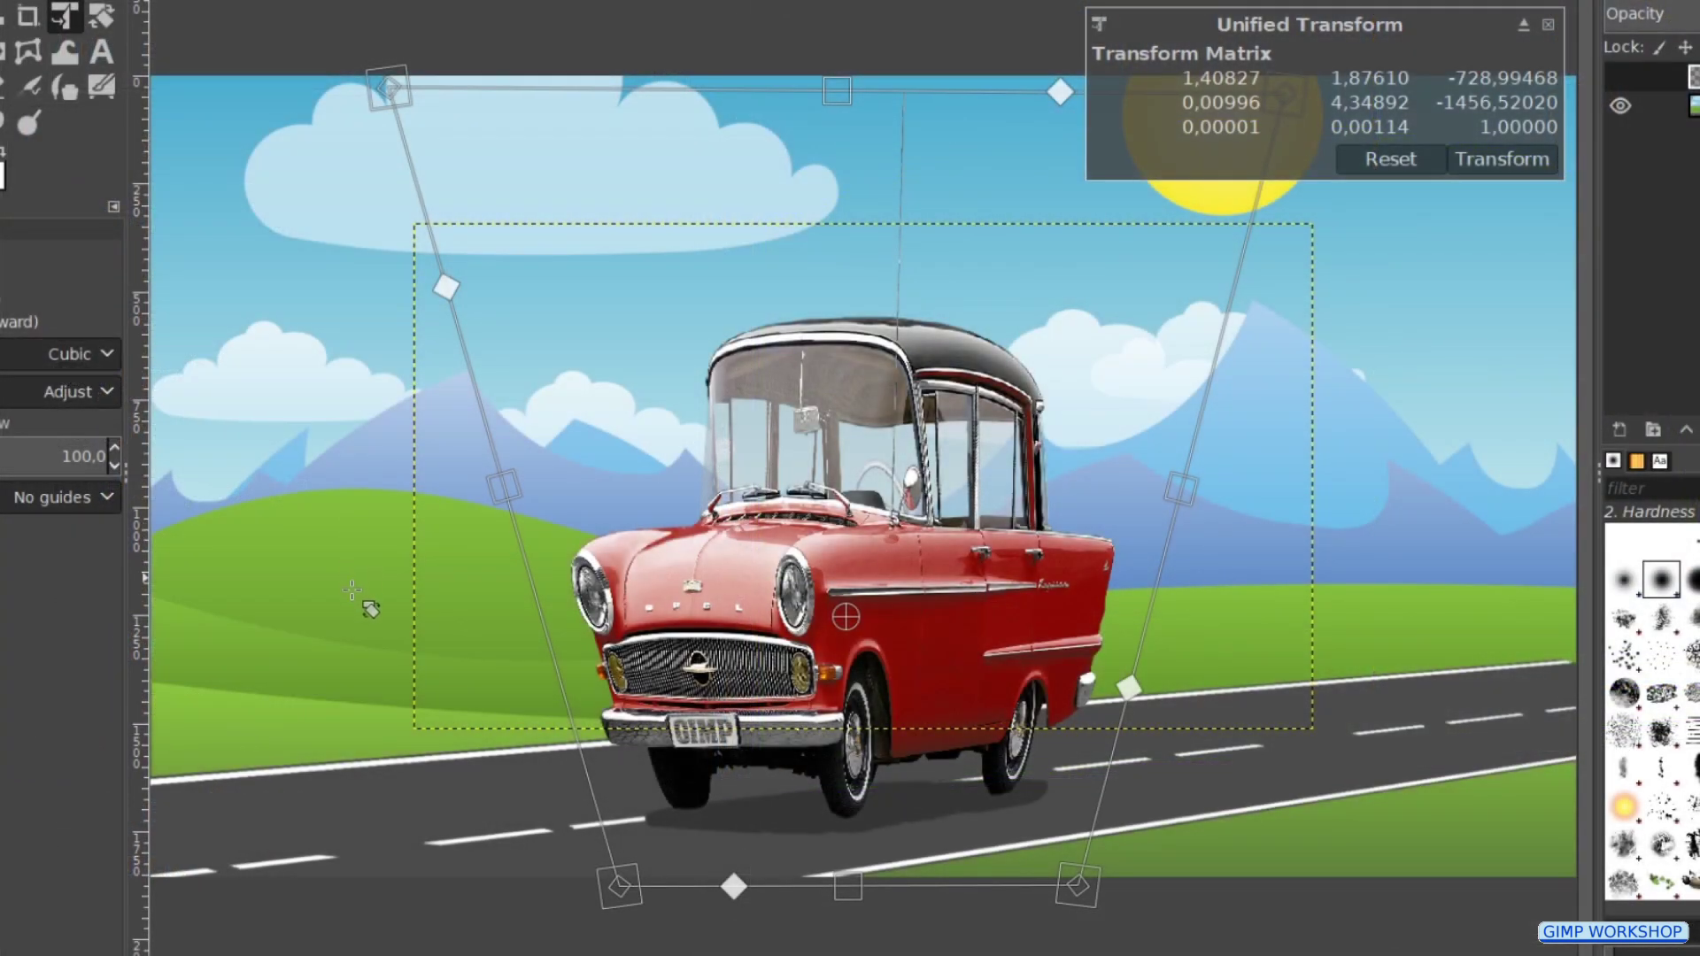
{"action": "left_click_drag", "start_coordinate": [368, 603], "coordinate": [425, 730]}
{"action": "key", "text": "ctrl+z"}
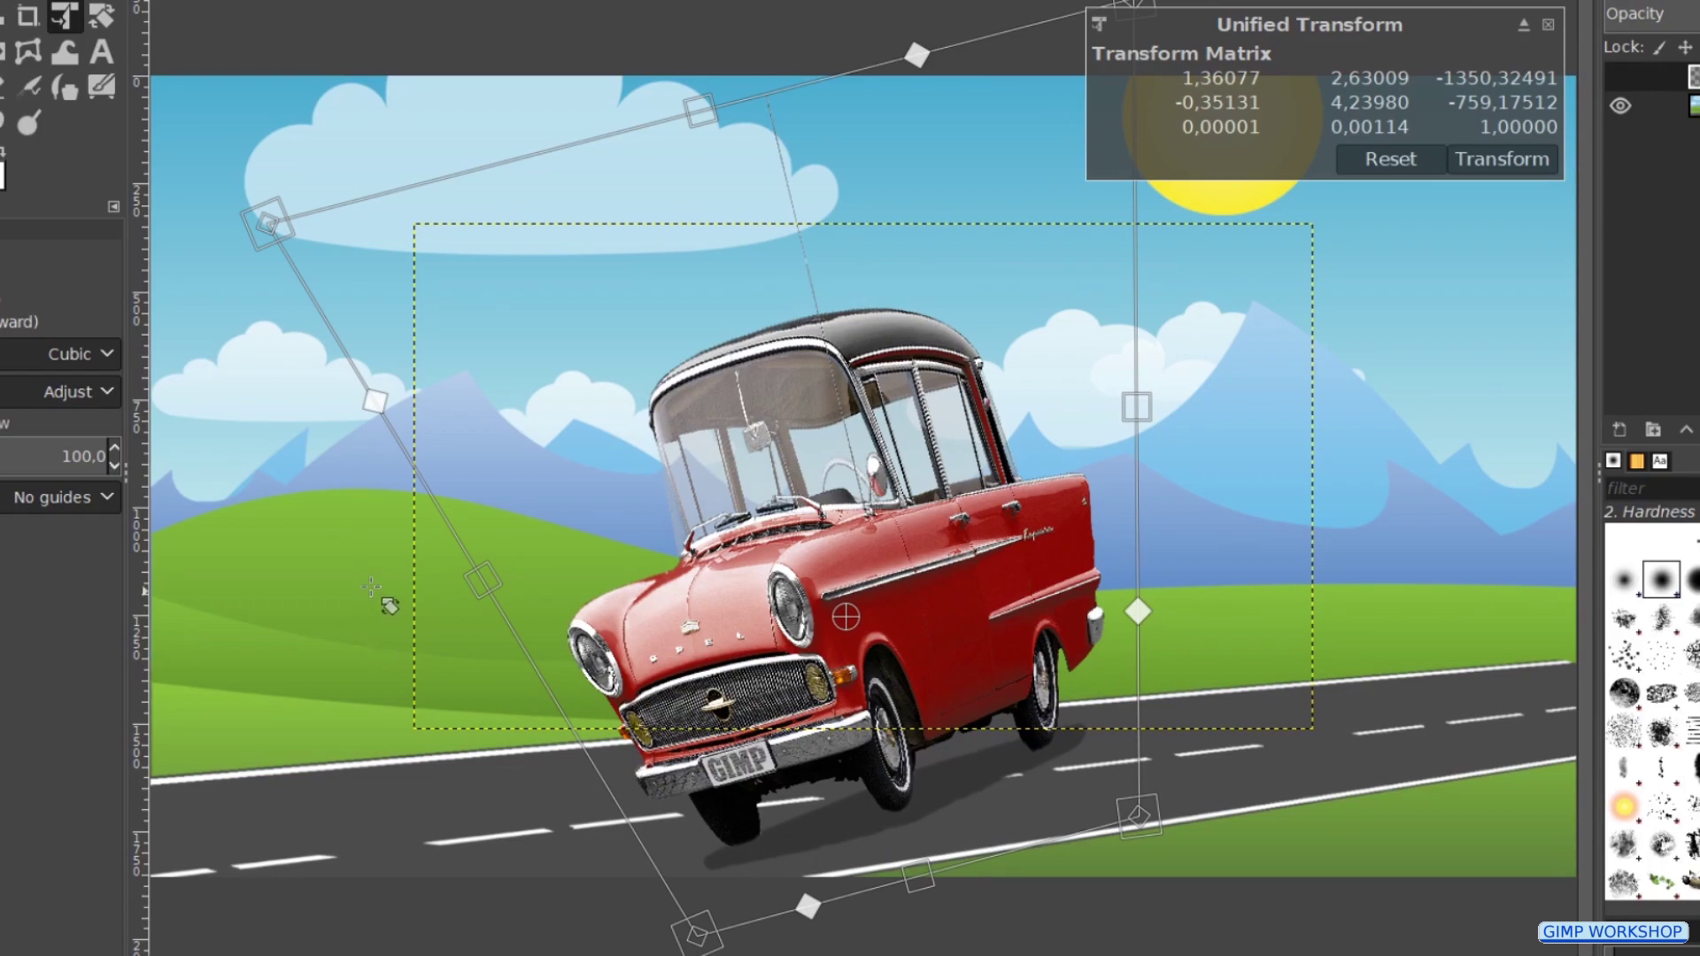
{"action": "key", "text": "ctrl+z"}
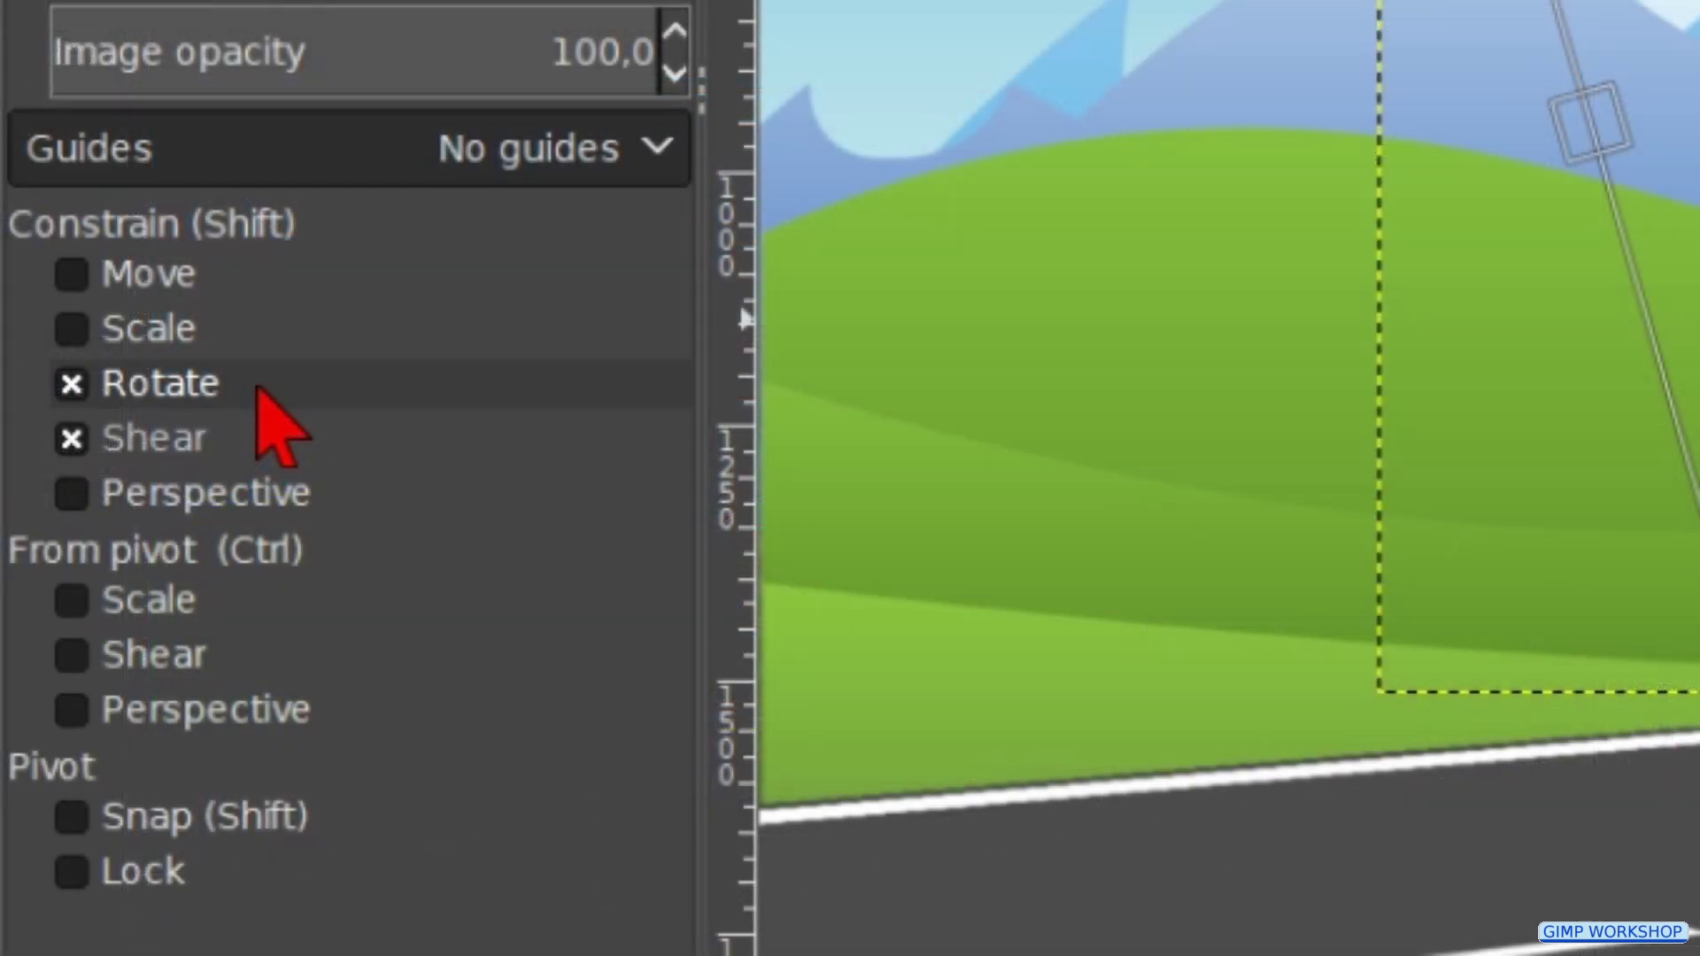
{"action": "left_click", "coordinate": [0, 602]}
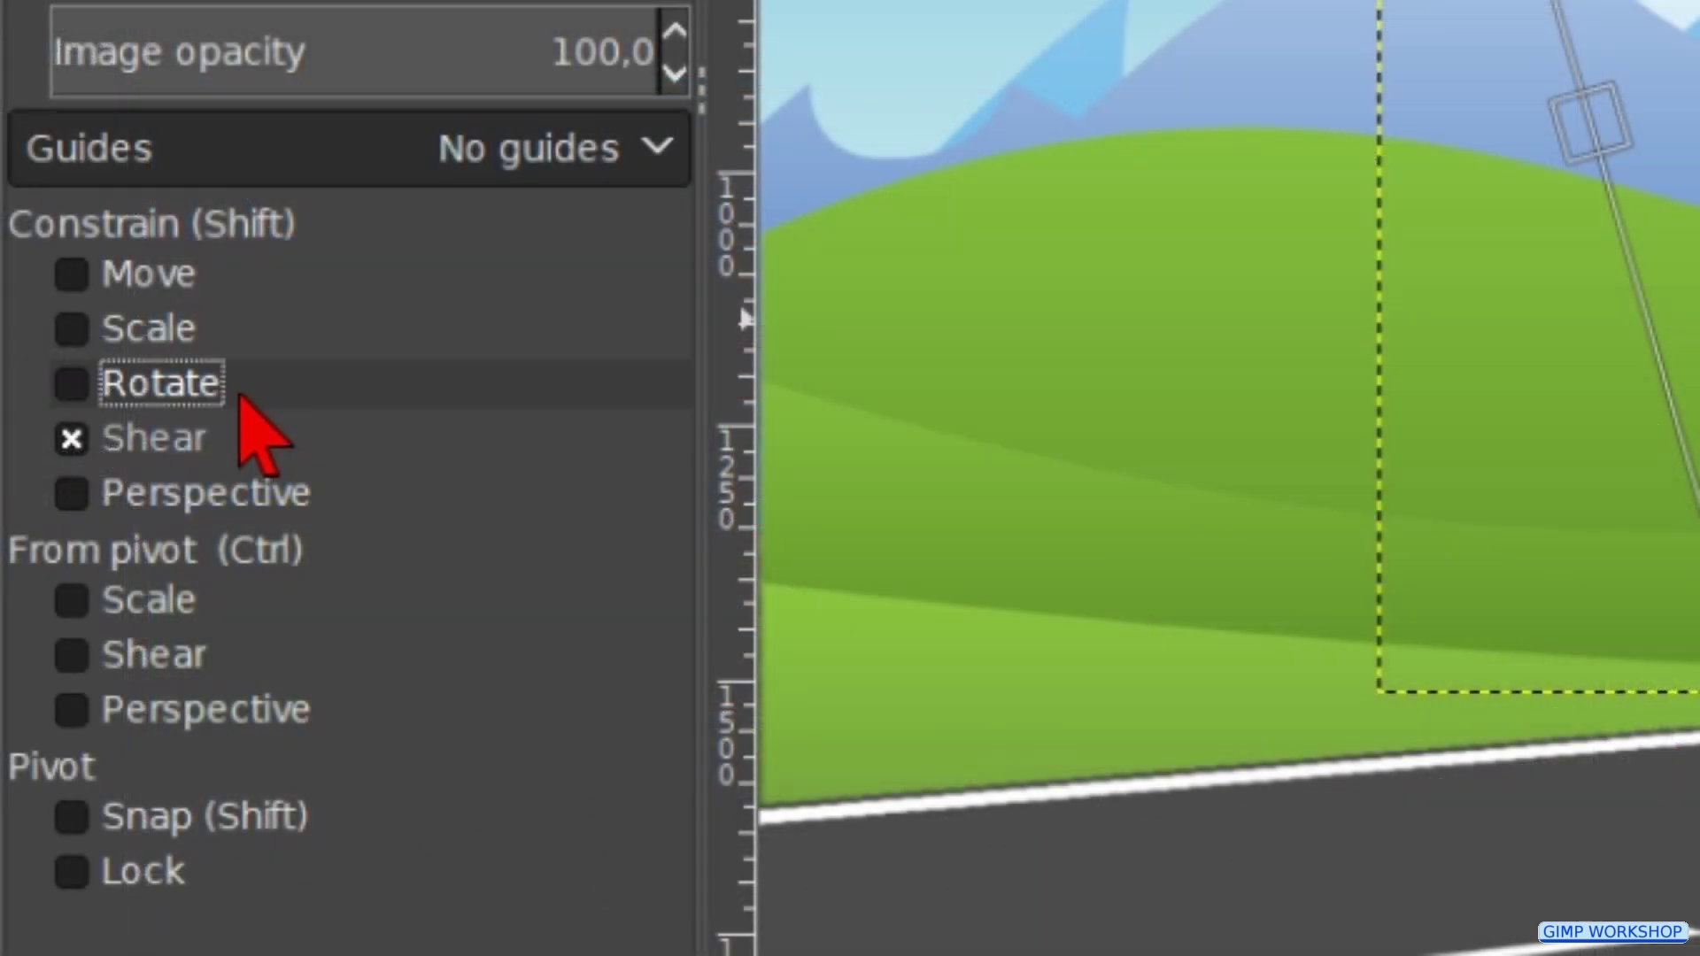
Step: Shear the car freely along its bottom with Constrain Shear off, then re-enable the constraint
{"action": "left_click", "coordinate": [217, 438]}
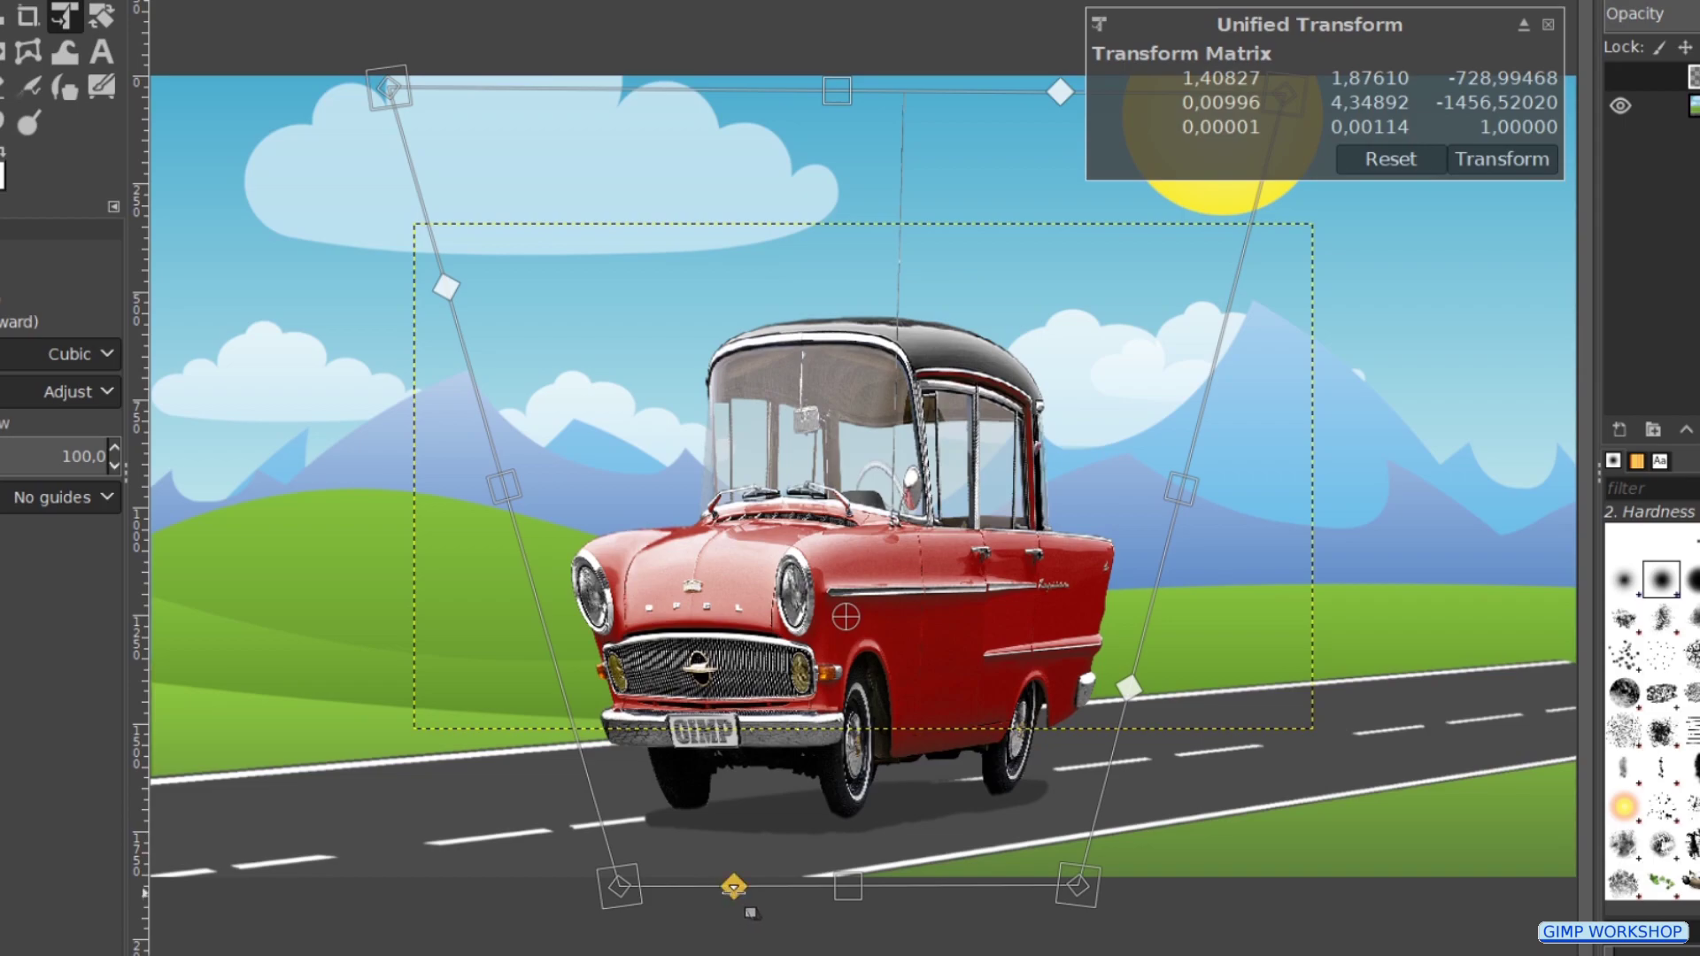
{"action": "left_click_drag", "start_coordinate": [735, 888], "coordinate": [695, 921]}
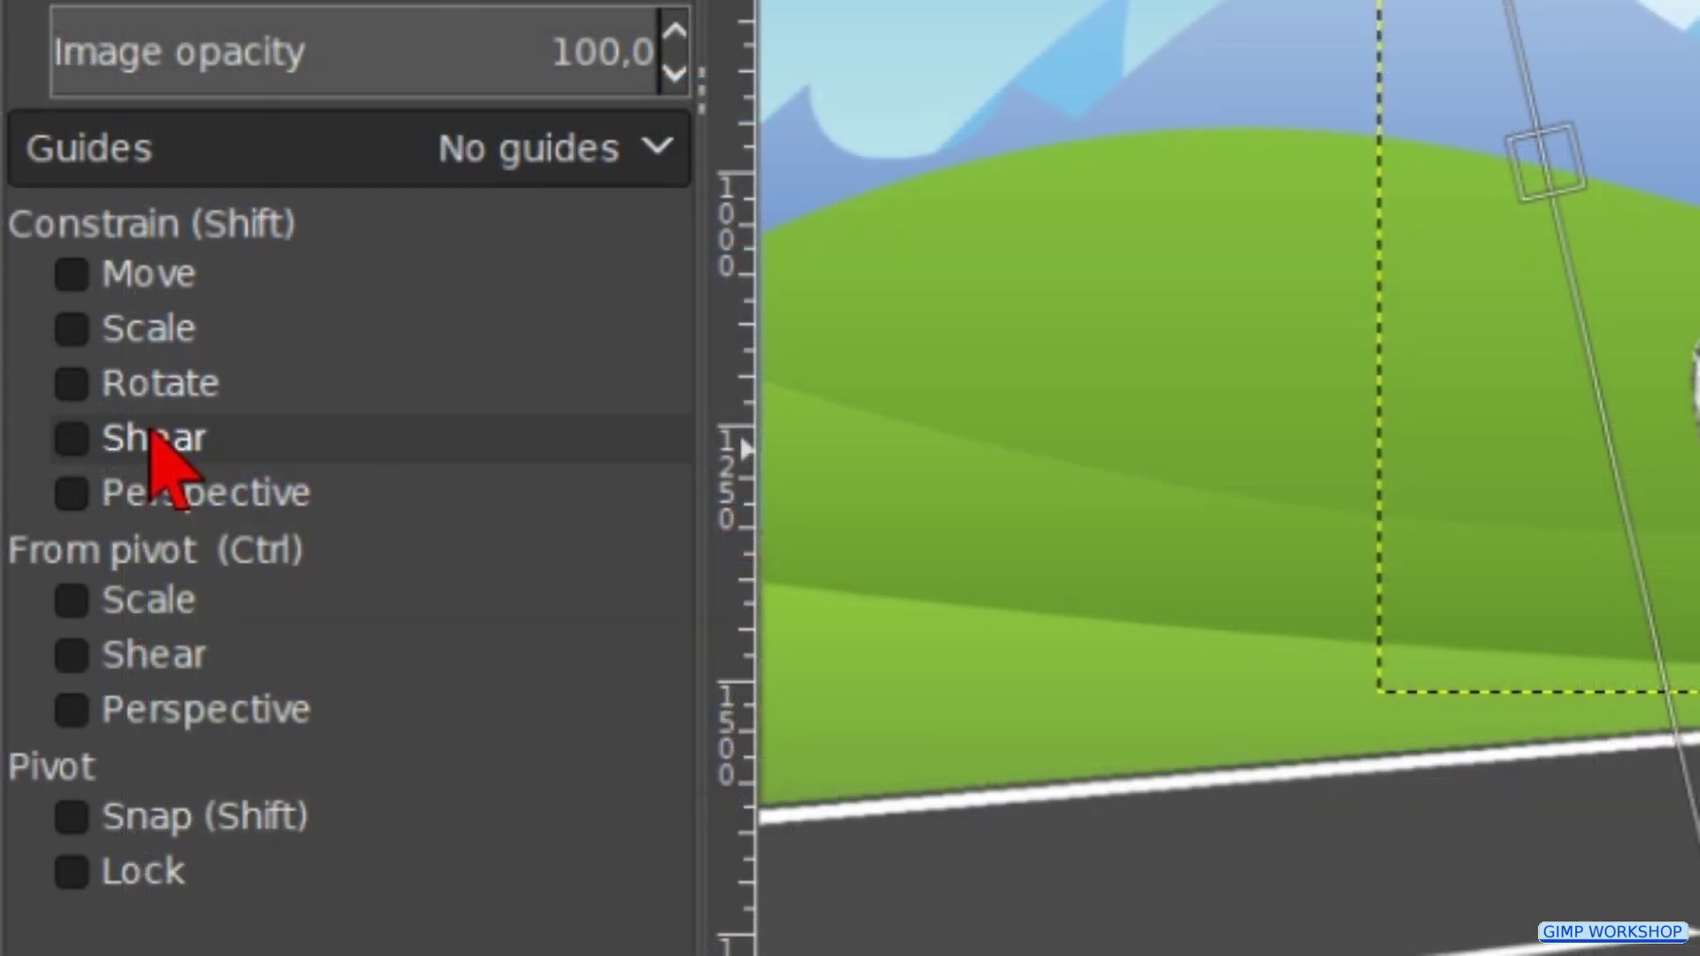
{"action": "left_click", "coordinate": [158, 442]}
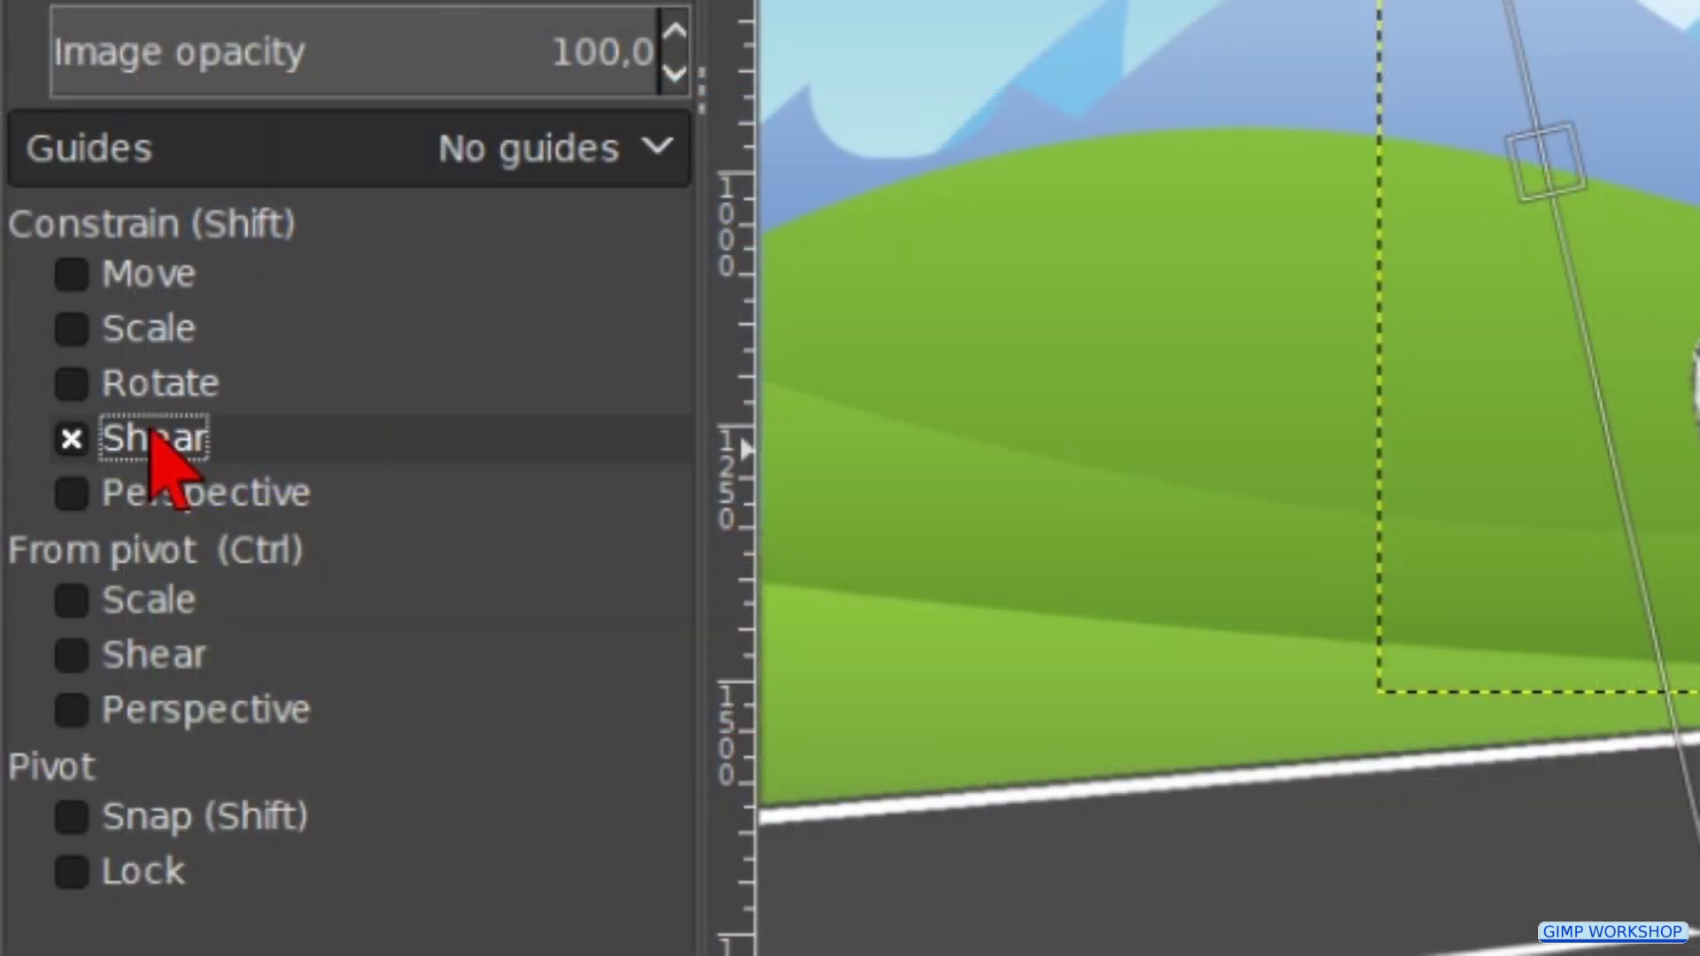
Step: Tilt the car's perspective with Constrain Perspective, then rotate it around a pivot moved onto the left hill
{"action": "left_click", "coordinate": [177, 496]}
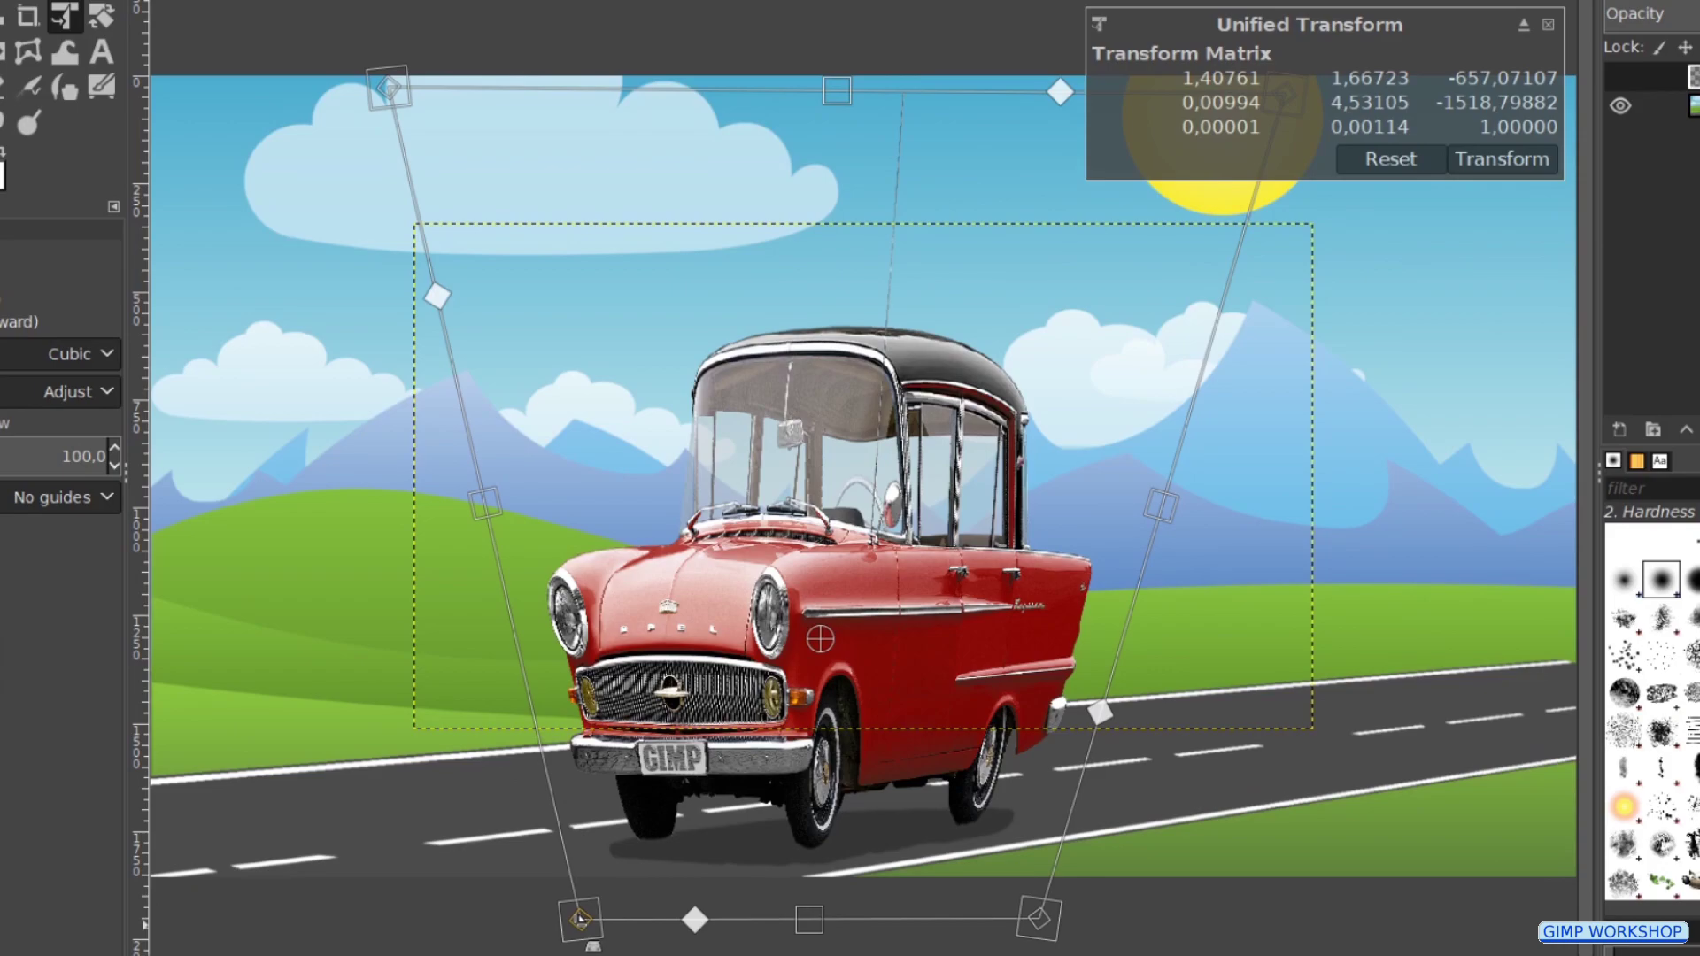
{"action": "mouse_move", "coordinate": [581, 920]}
{"action": "left_mouse_down"}
{"action": "mouse_move", "coordinate": [559, 824]}
{"action": "mouse_move", "coordinate": [574, 799]}
{"action": "mouse_move", "coordinate": [608, 856]}
{"action": "mouse_move", "coordinate": [588, 903]}
{"action": "mouse_move", "coordinate": [754, 909]}
{"action": "mouse_move", "coordinate": [536, 908]}
{"action": "mouse_move", "coordinate": [589, 910]}
{"action": "mouse_move", "coordinate": [643, 833]}
{"action": "mouse_move", "coordinate": [650, 846]}
{"action": "mouse_move", "coordinate": [554, 913]}
{"action": "left_mouse_up"}
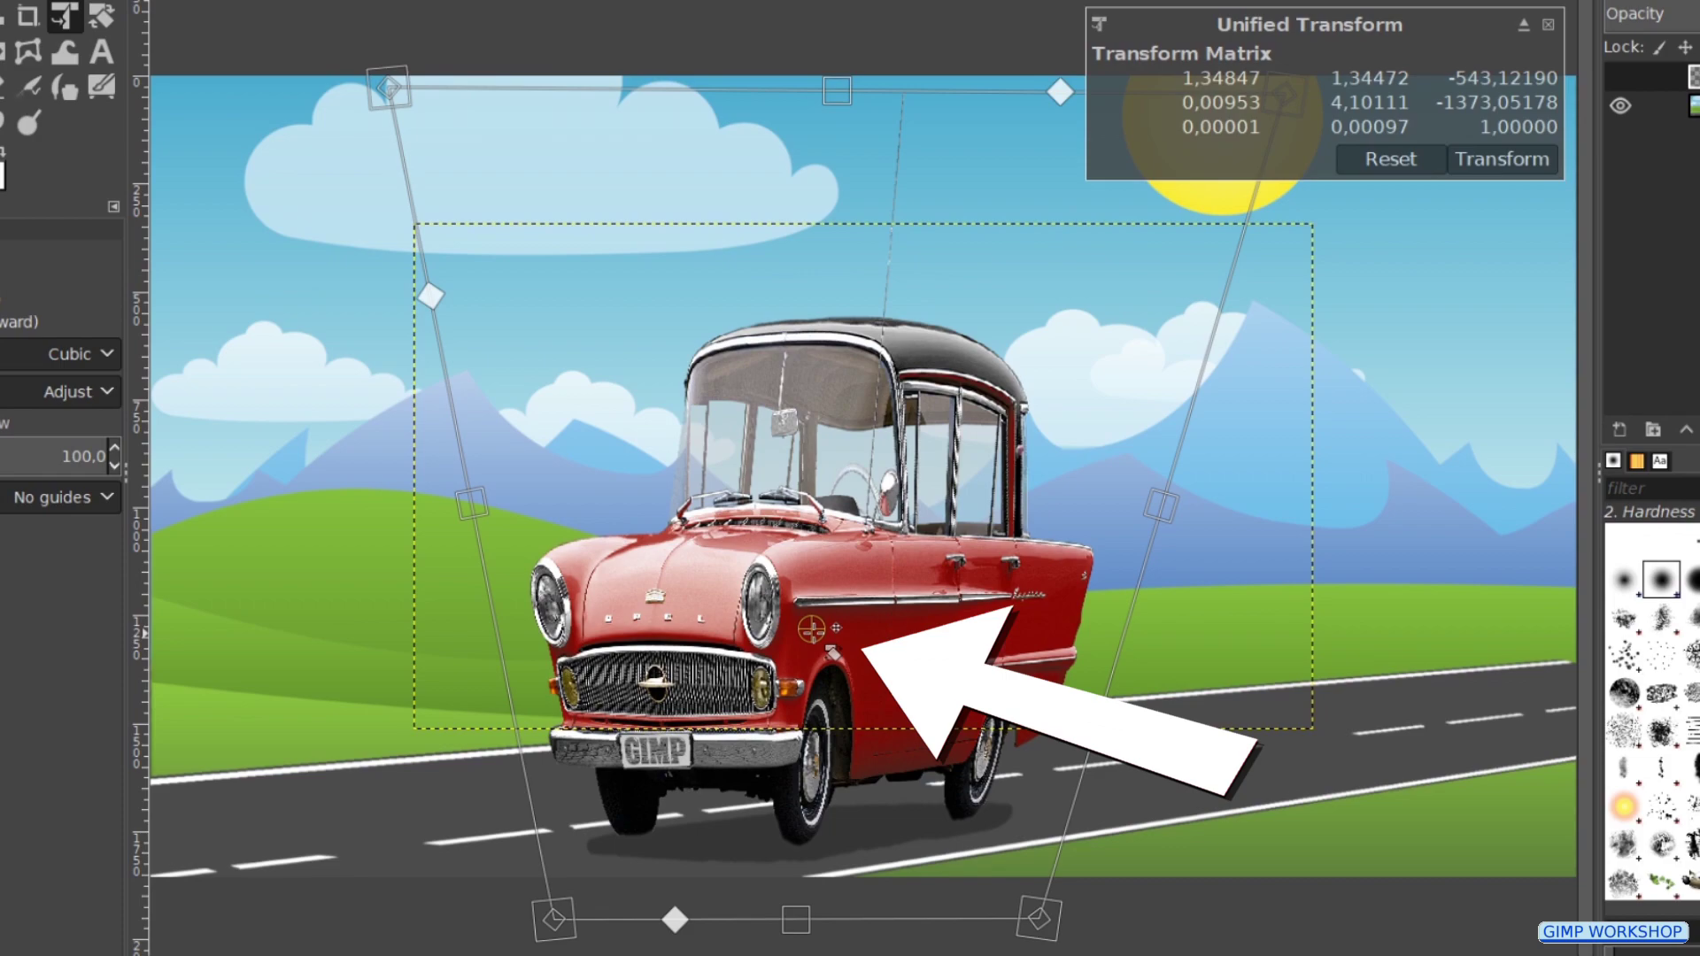
{"action": "left_click_drag", "start_coordinate": [836, 628], "coordinate": [321, 581]}
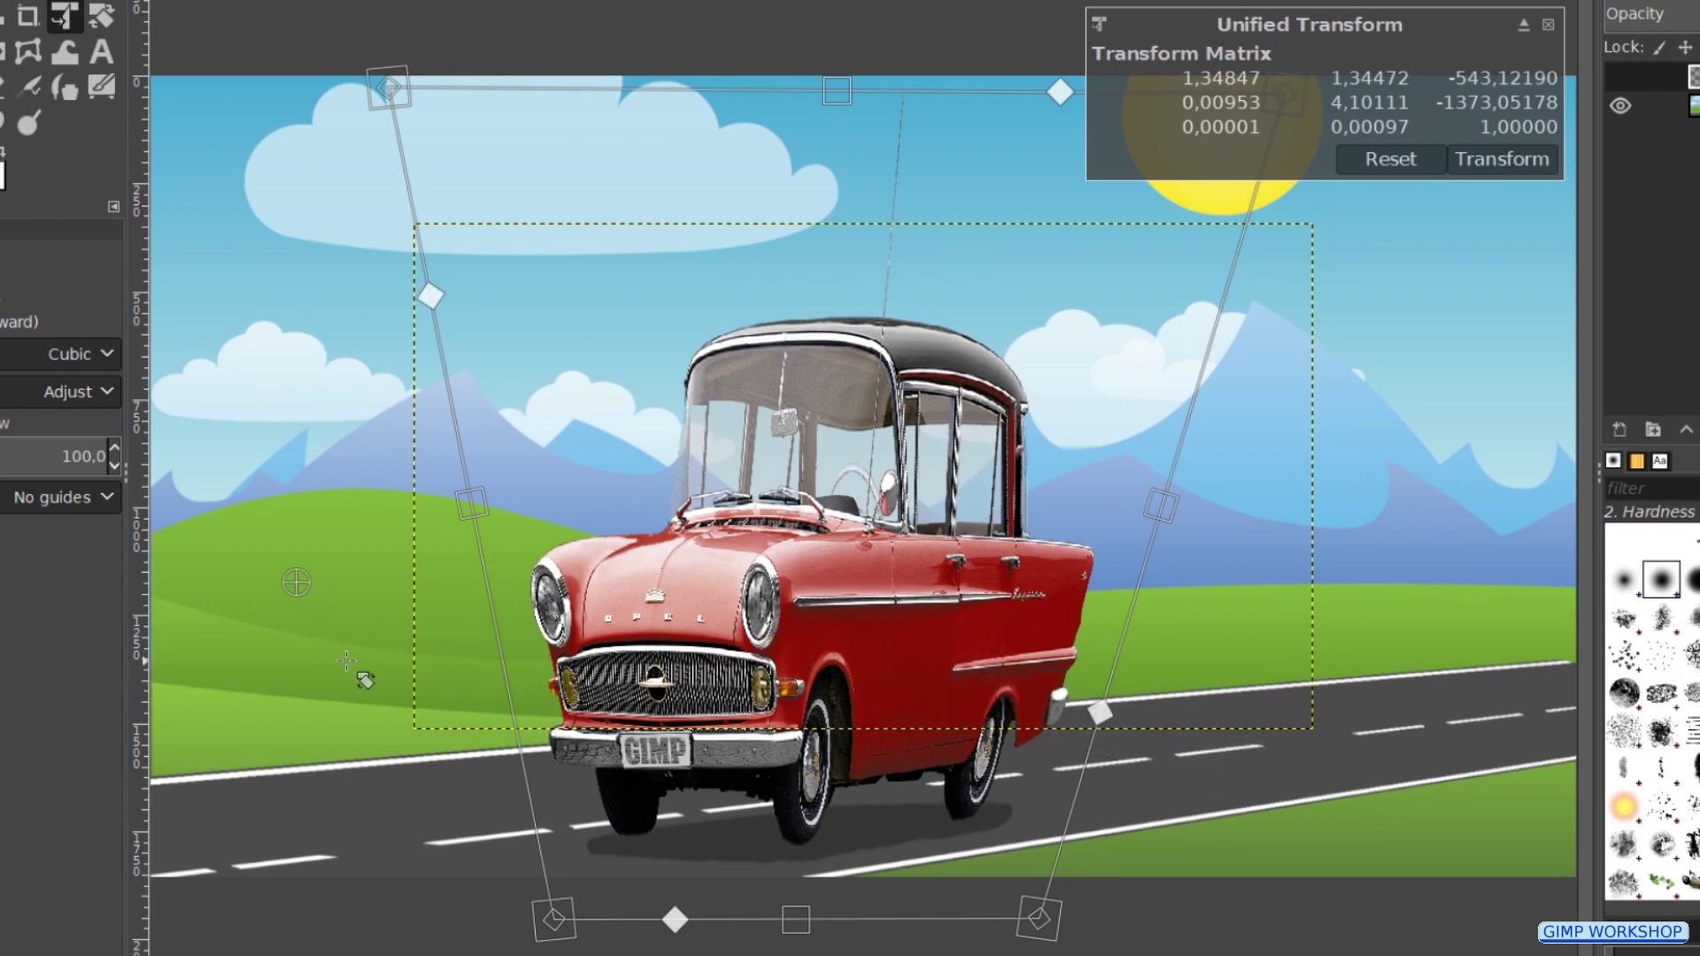
{"action": "left_click_drag", "start_coordinate": [350, 661], "coordinate": [405, 760]}
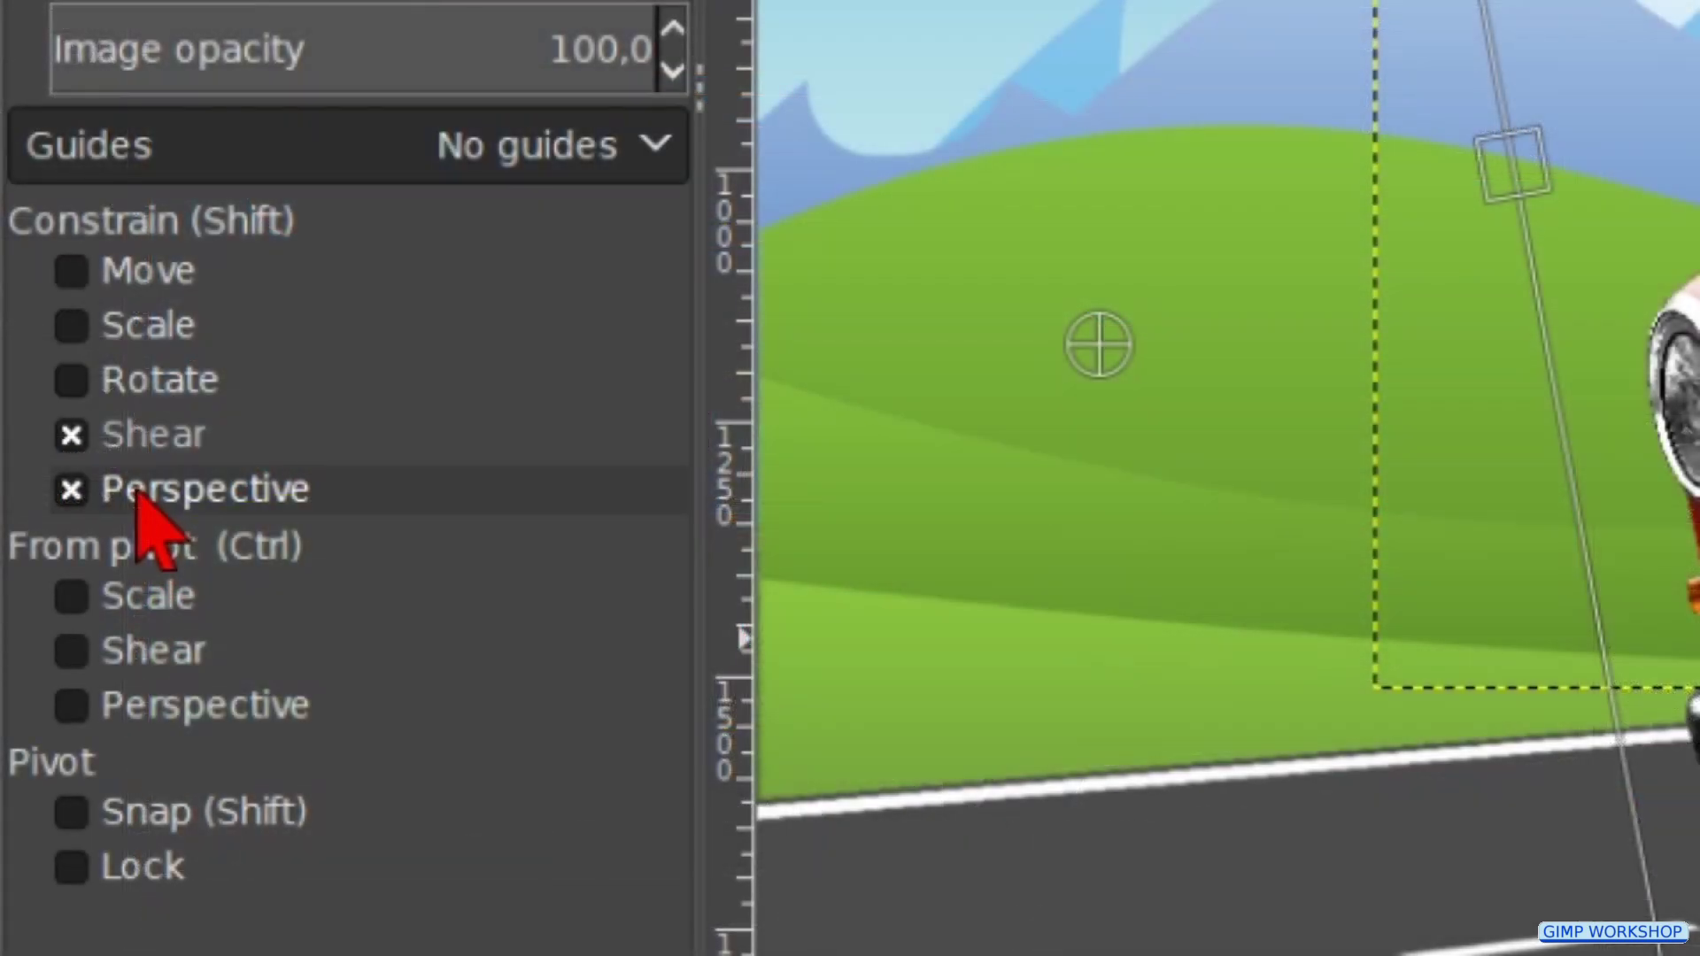
Step: Uncheck Constrain Perspective, drag the pivot back onto the car, leaving Pivot Snap and Pivot Lock unchecked
{"action": "left_click", "coordinate": [0, 643]}
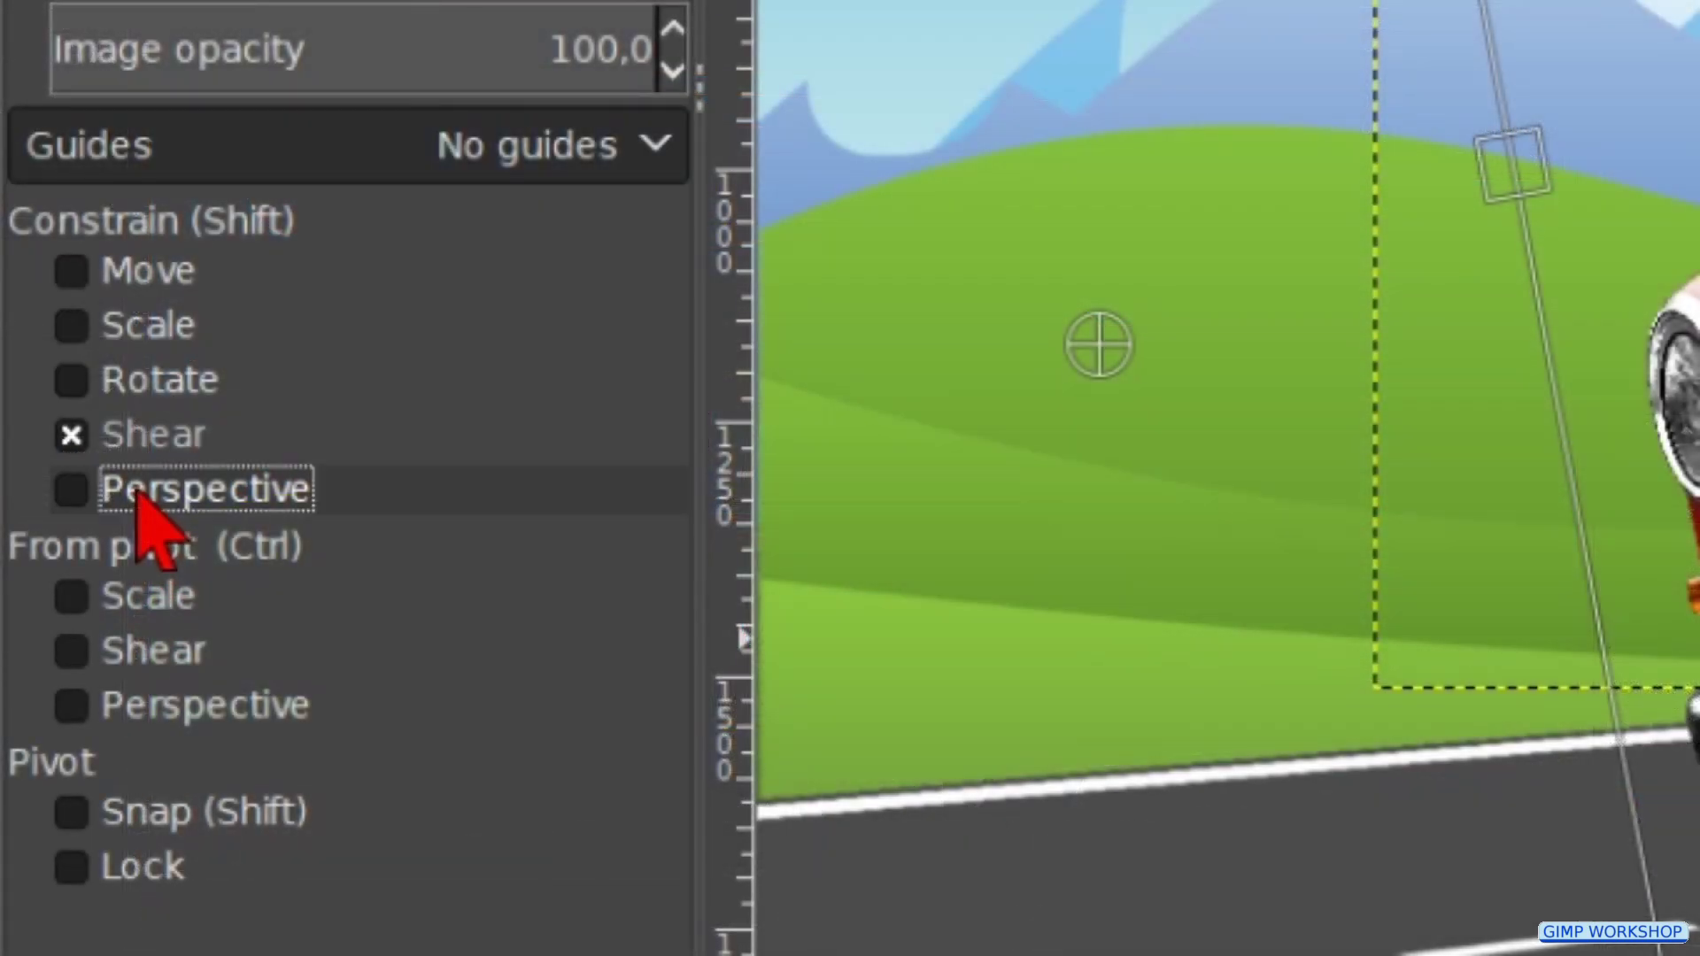
{"action": "left_click", "coordinate": [133, 813]}
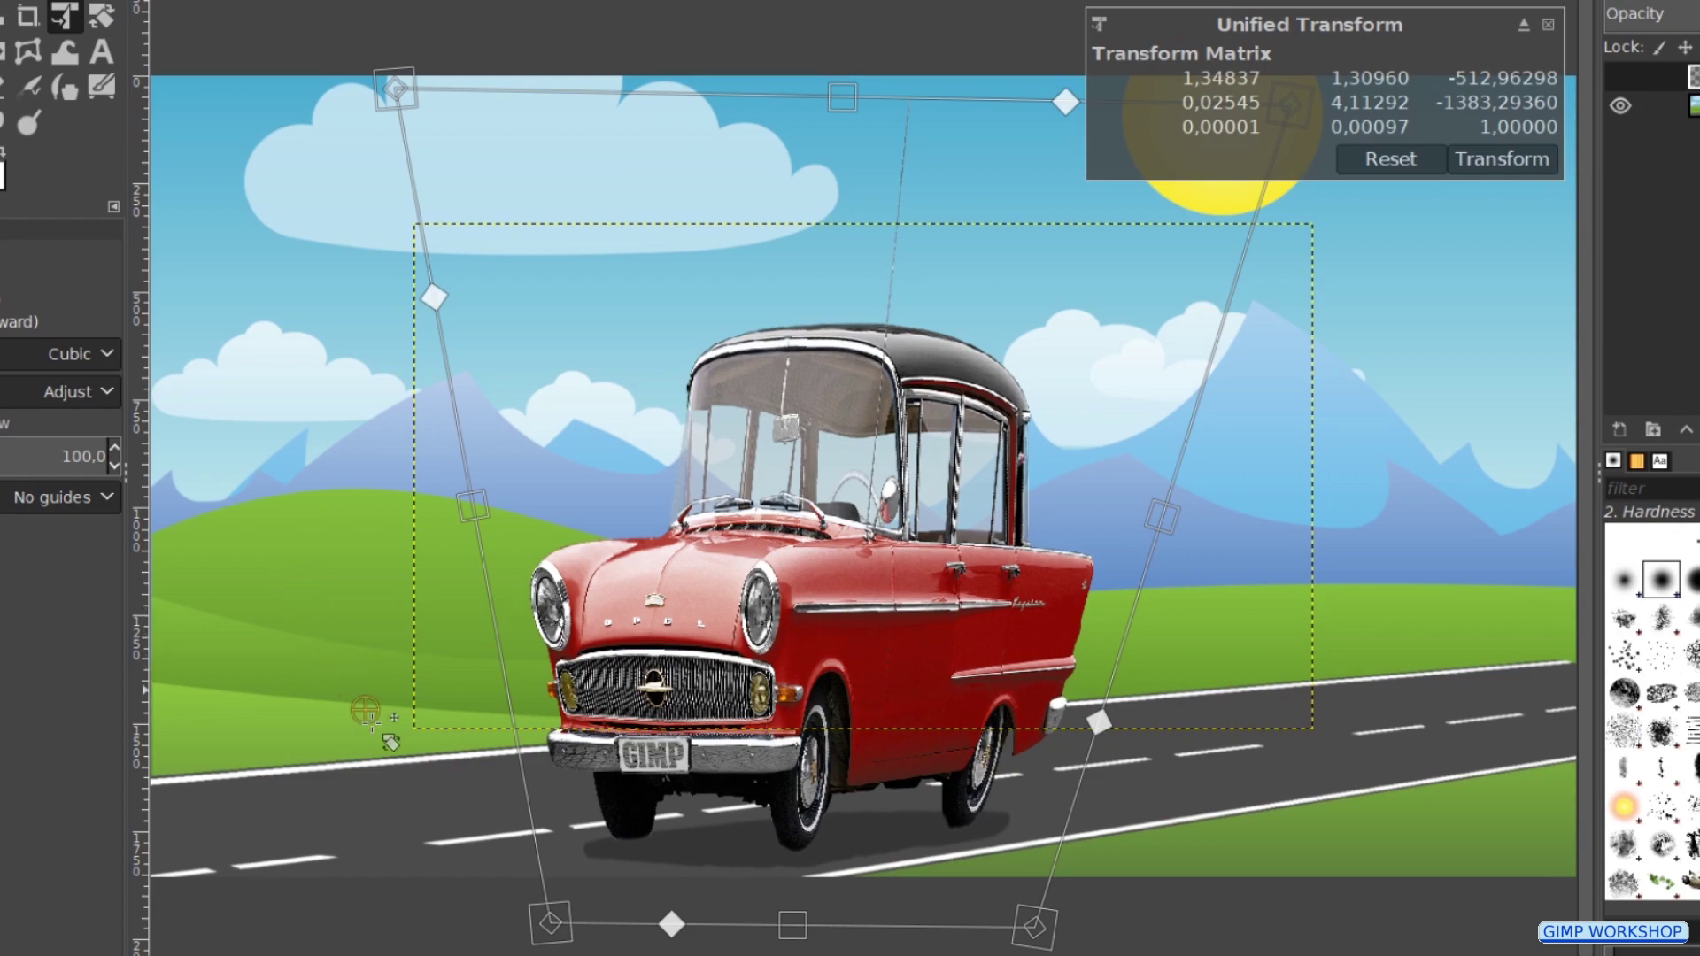
{"action": "left_click_drag", "start_coordinate": [577, 923], "coordinate": [855, 563]}
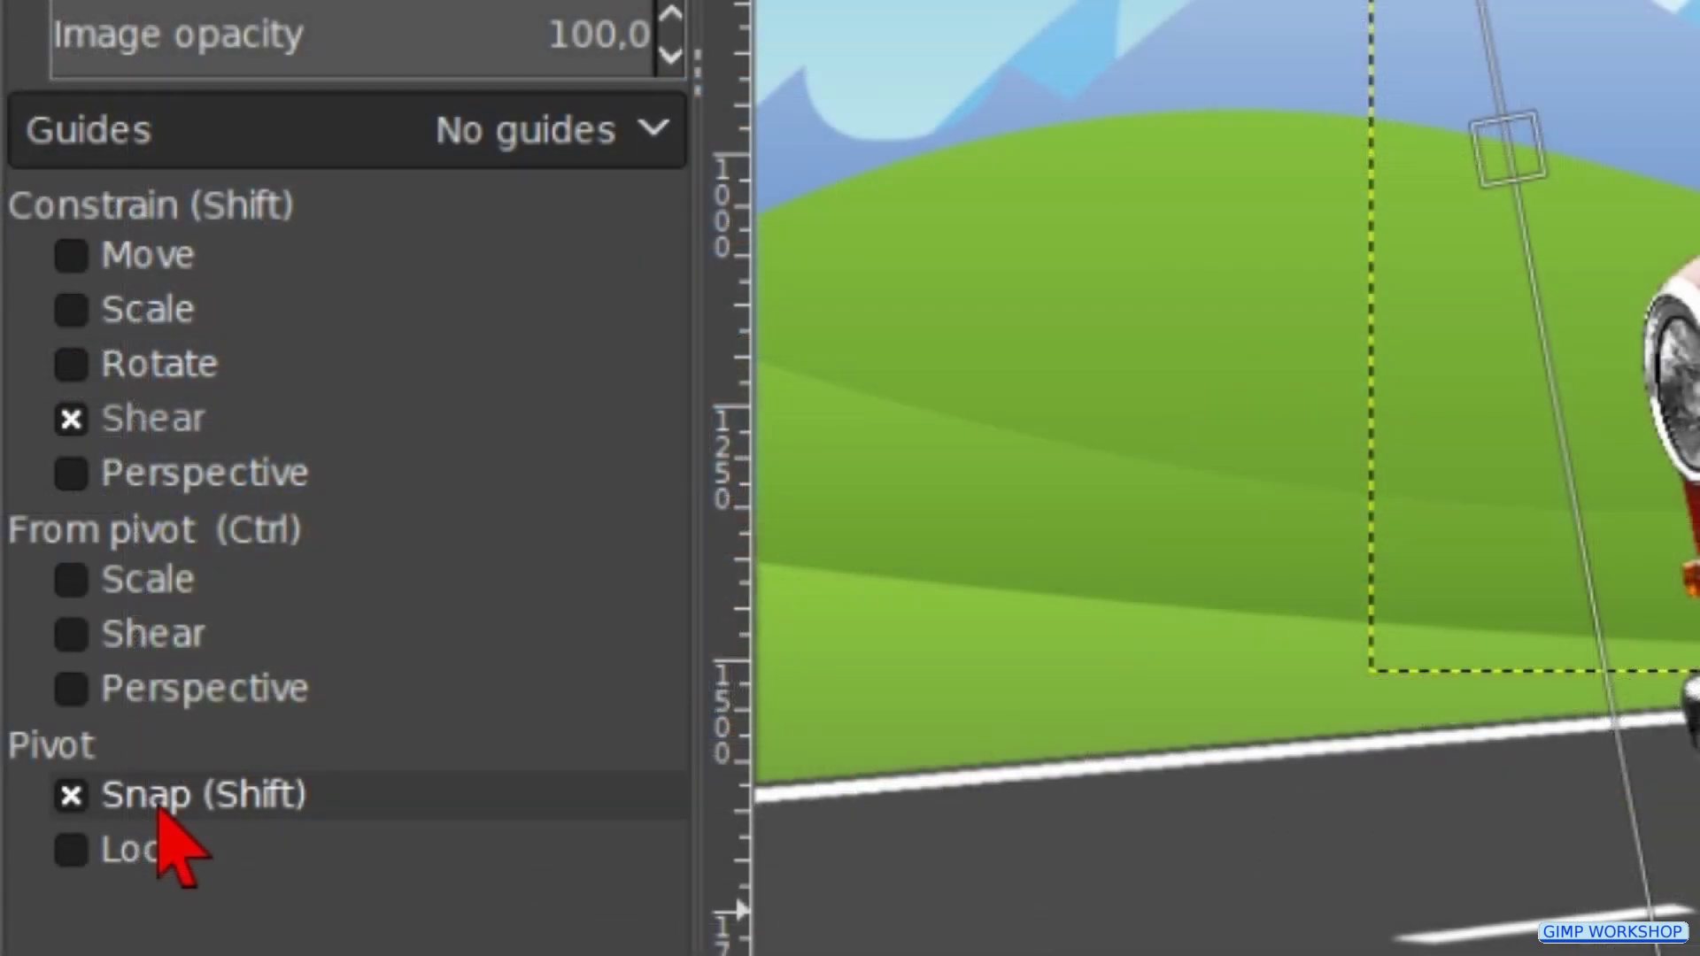
{"action": "left_click", "coordinate": [159, 802]}
{"action": "left_click", "coordinate": [150, 852]}
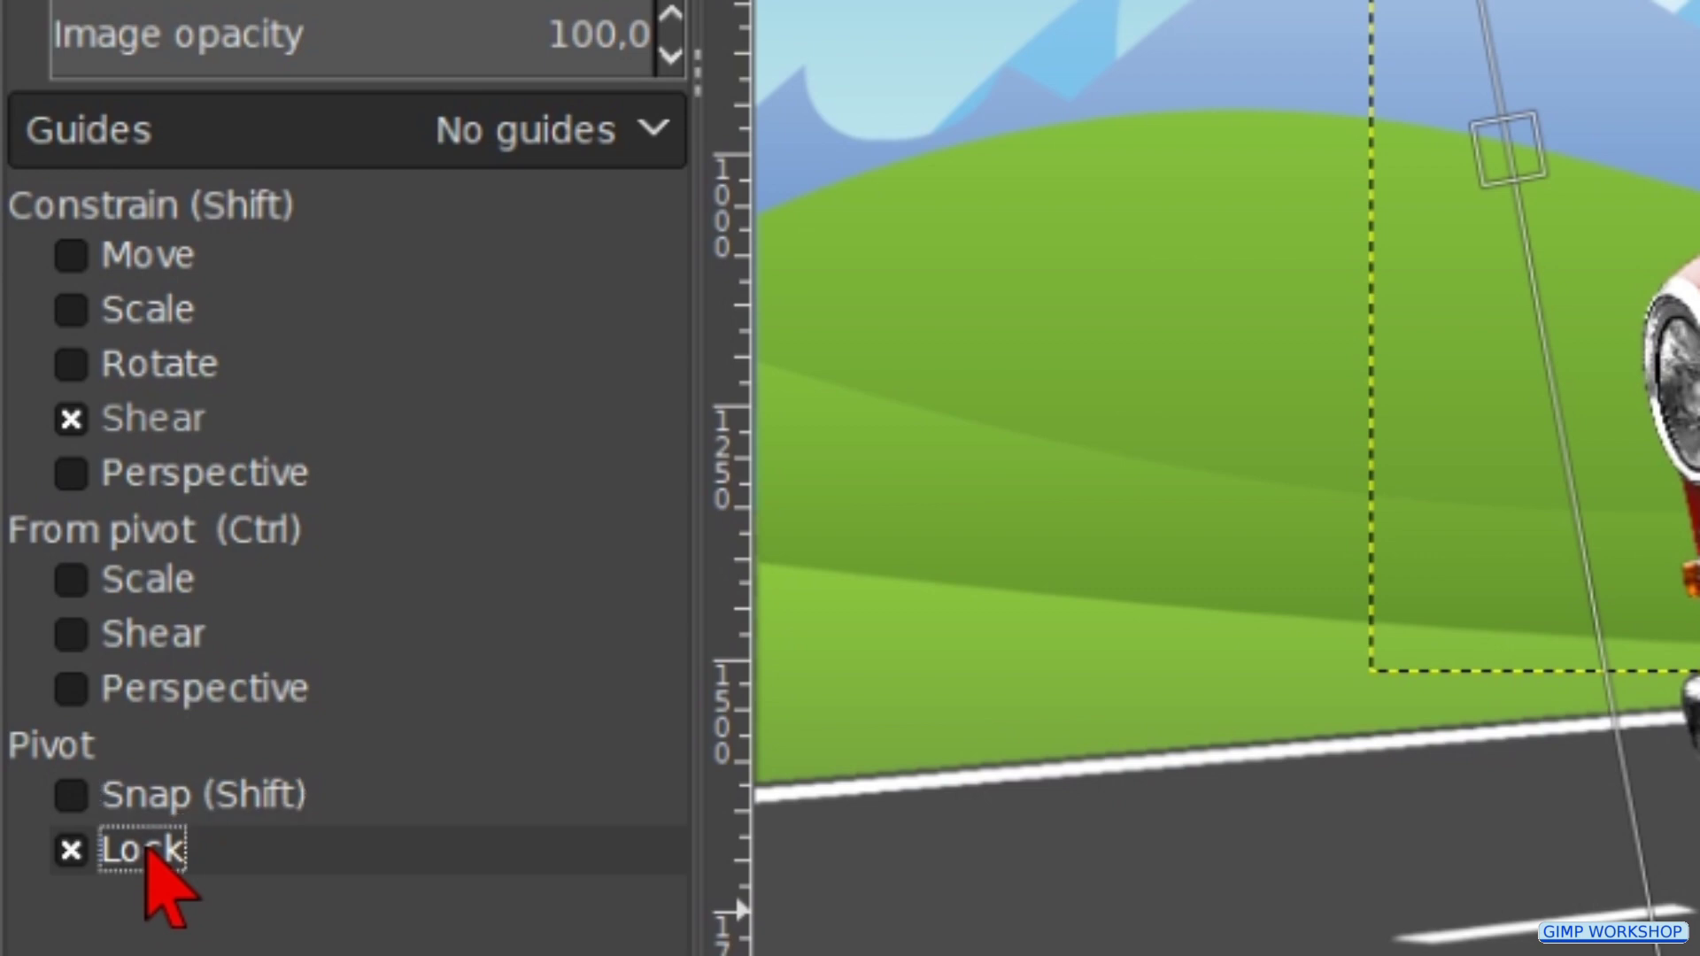
{"action": "left_click", "coordinate": [146, 852]}
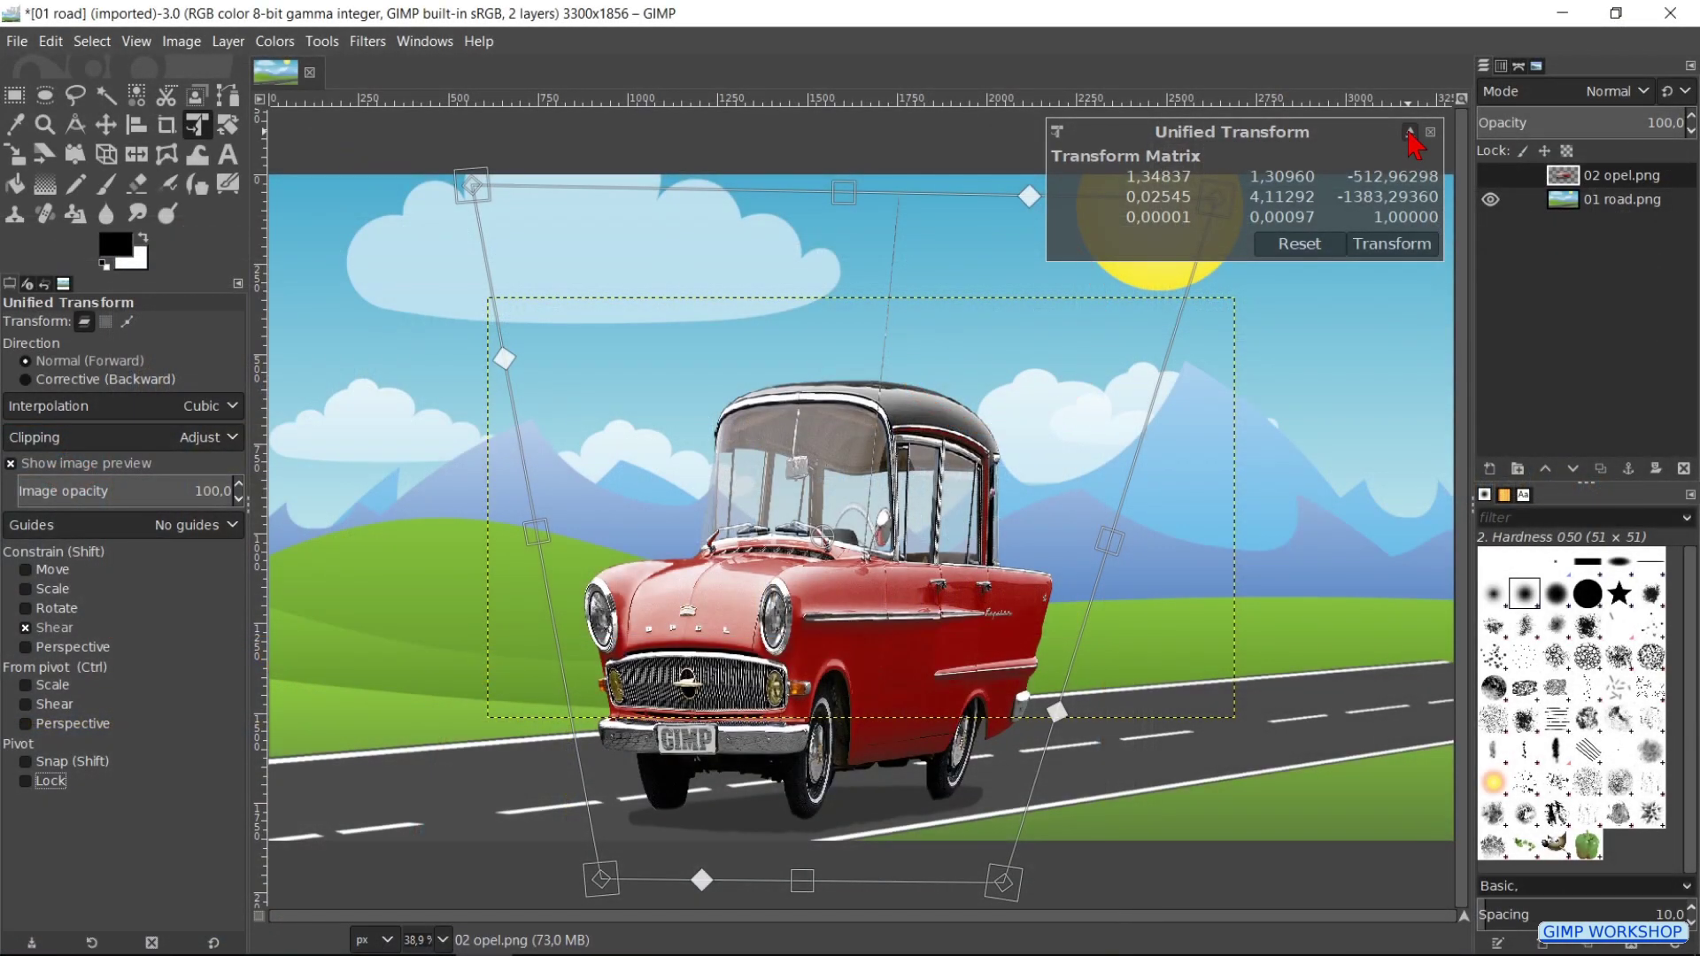
Step: Detach the matrix overlay into a floating dialog, move it right off the car, and view Edit > Undo
{"action": "left_click", "coordinate": [996, 321]}
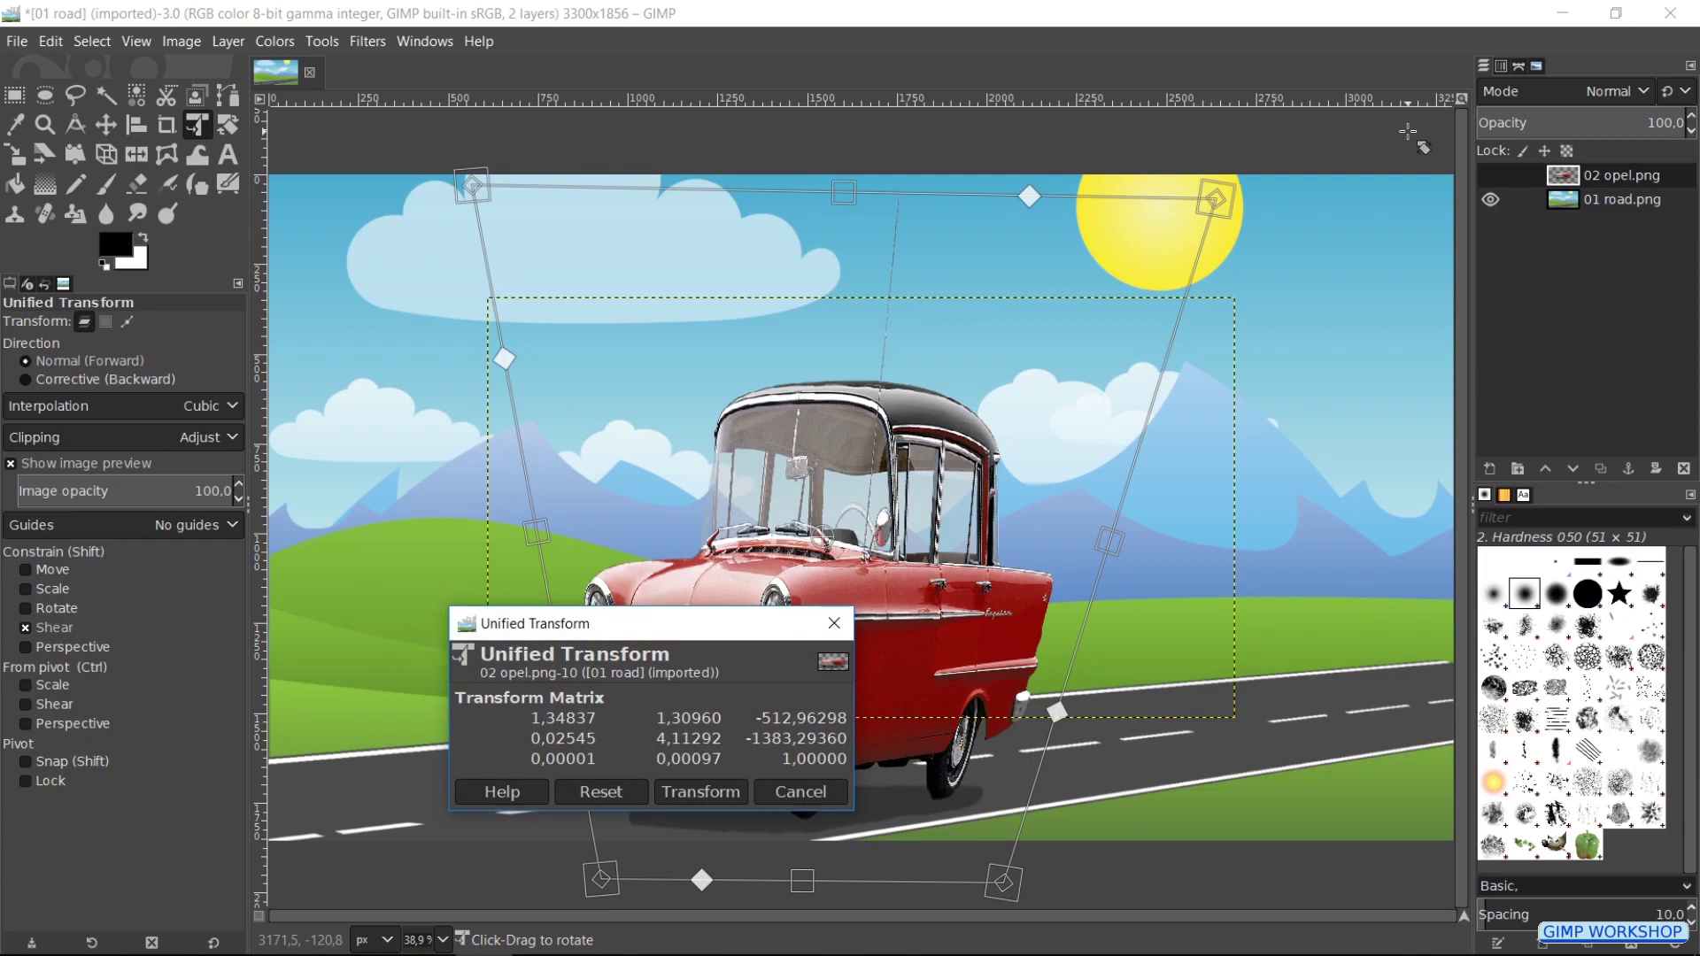
{"action": "left_click_drag", "start_coordinate": [654, 623], "coordinate": [1246, 309]}
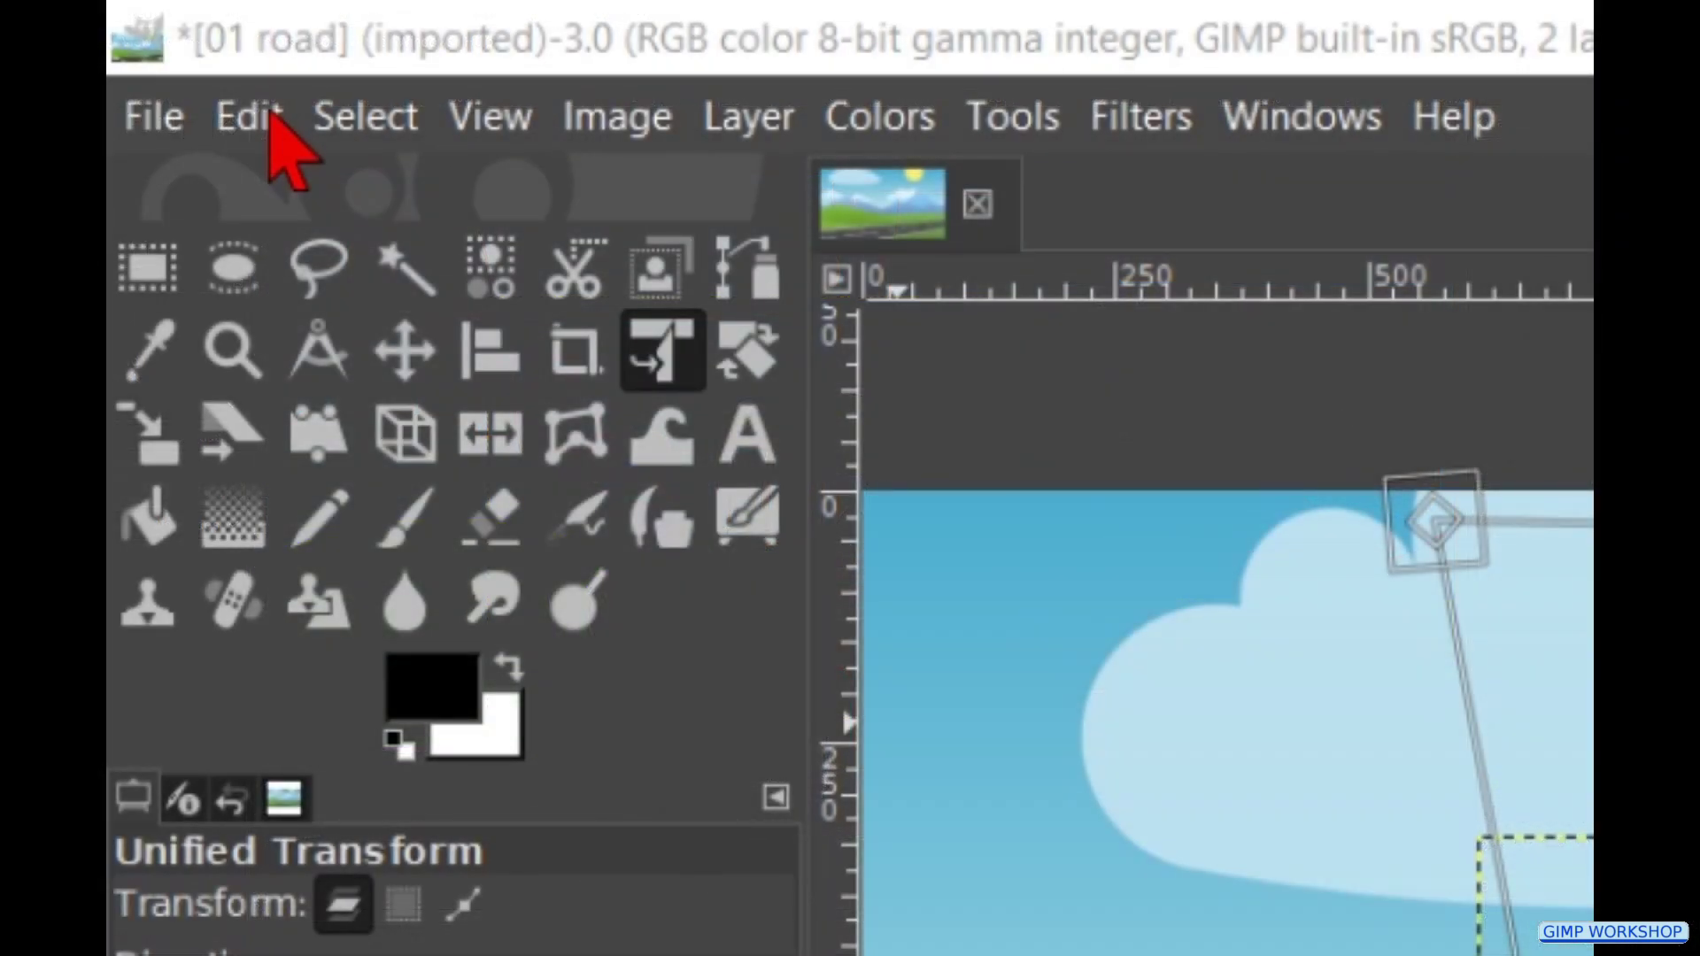
{"action": "left_click", "coordinate": [253, 117]}
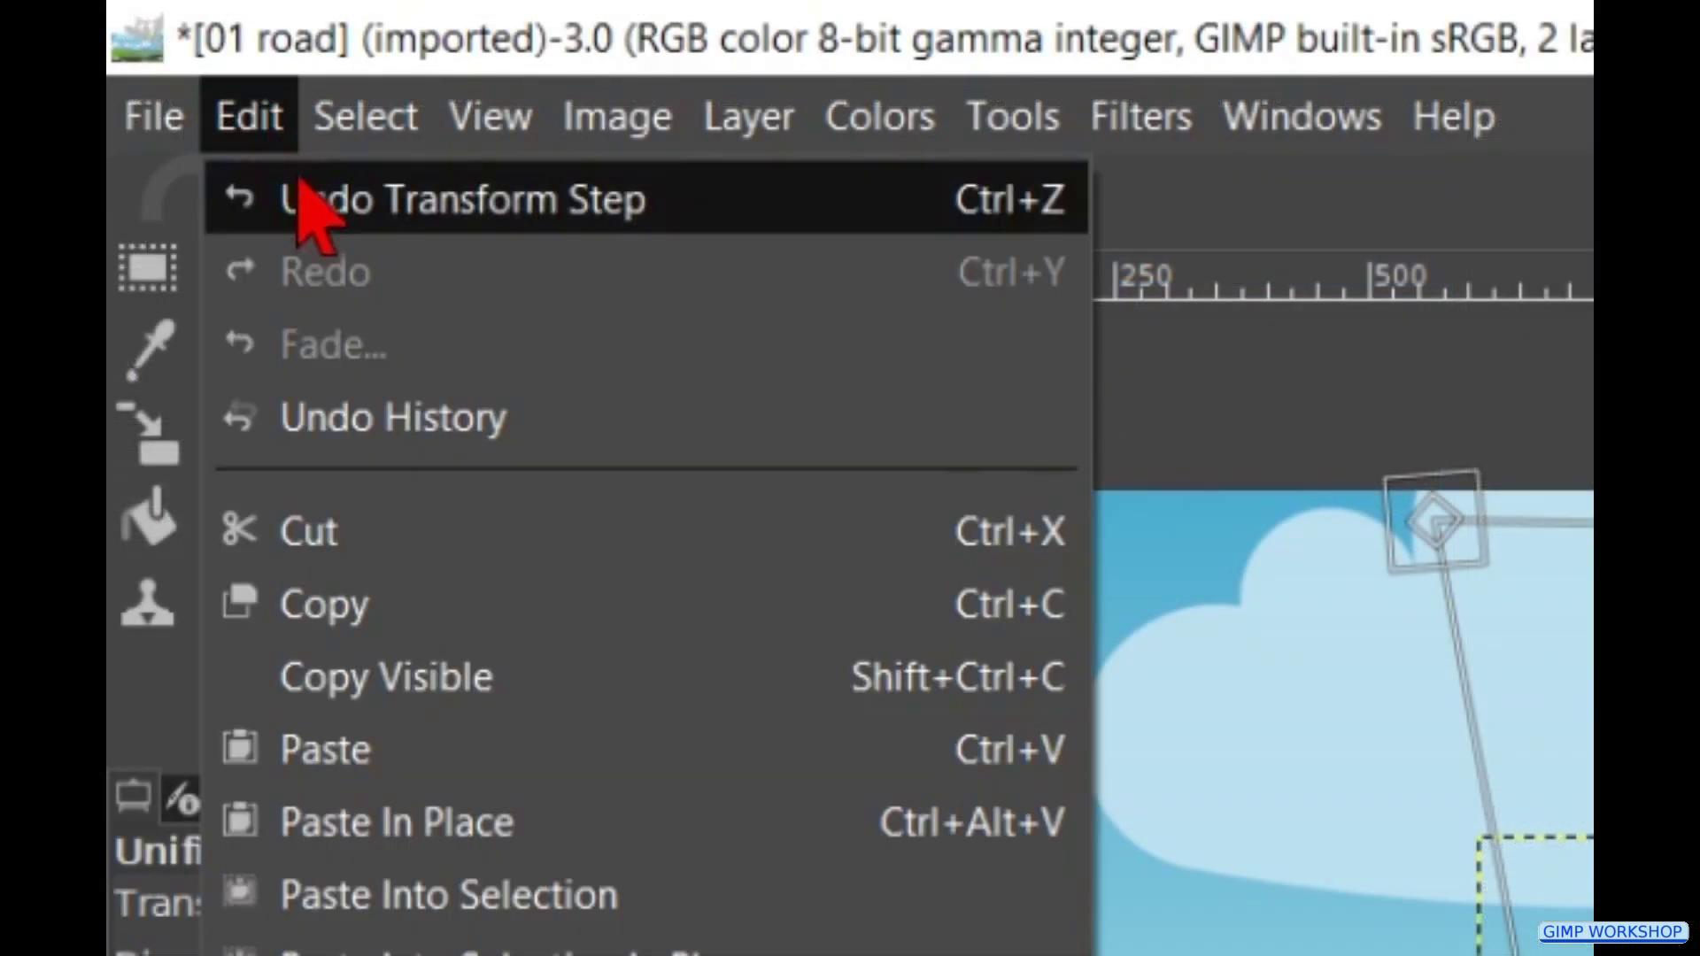